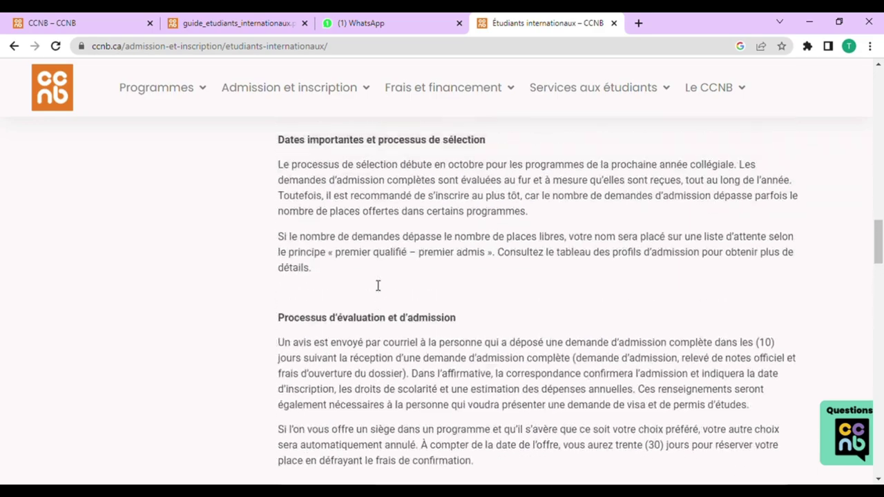
{"action": "scroll", "coordinate": [375, 290], "scroll_direction": "up", "scroll_amount": 4}
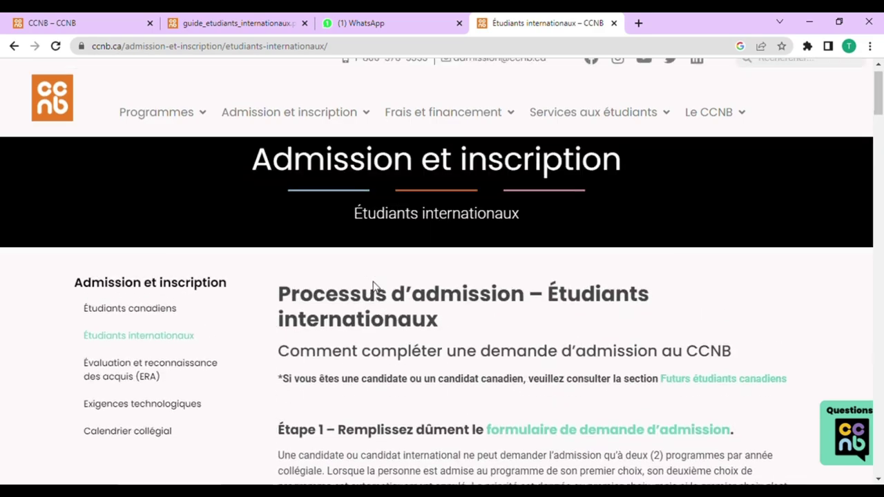
{"action": "scroll", "coordinate": [375, 300], "scroll_direction": "down", "scroll_amount": 11}
{"action": "scroll", "coordinate": [457, 386], "scroll_direction": "down", "scroll_amount": 20}
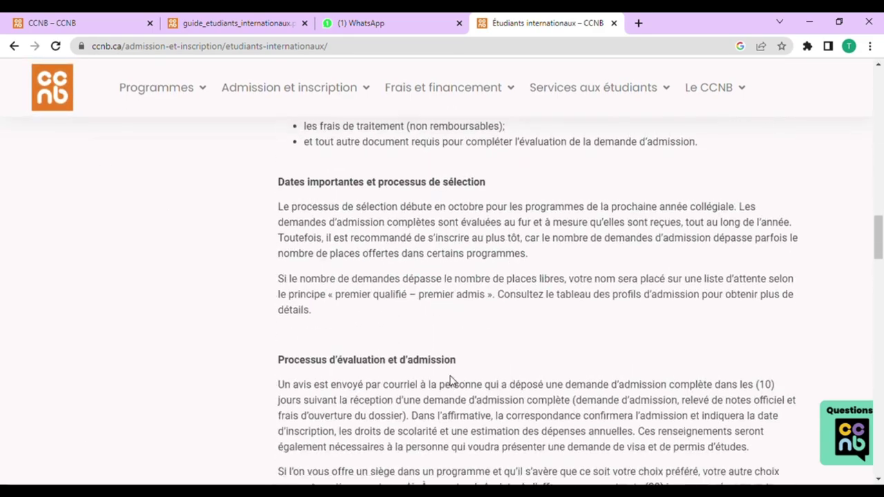
{"action": "scroll", "coordinate": [455, 388], "scroll_direction": "down", "scroll_amount": 10}
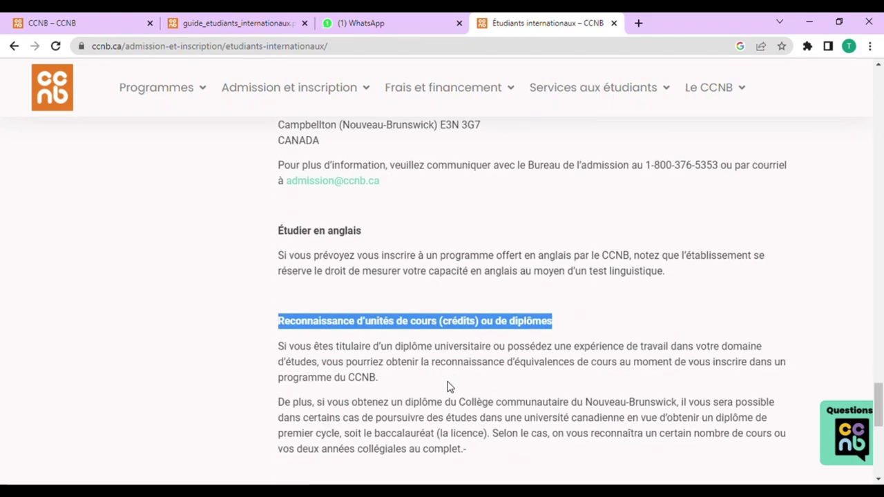
{"action": "scroll", "coordinate": [367, 283], "scroll_direction": "up", "scroll_amount": 5}
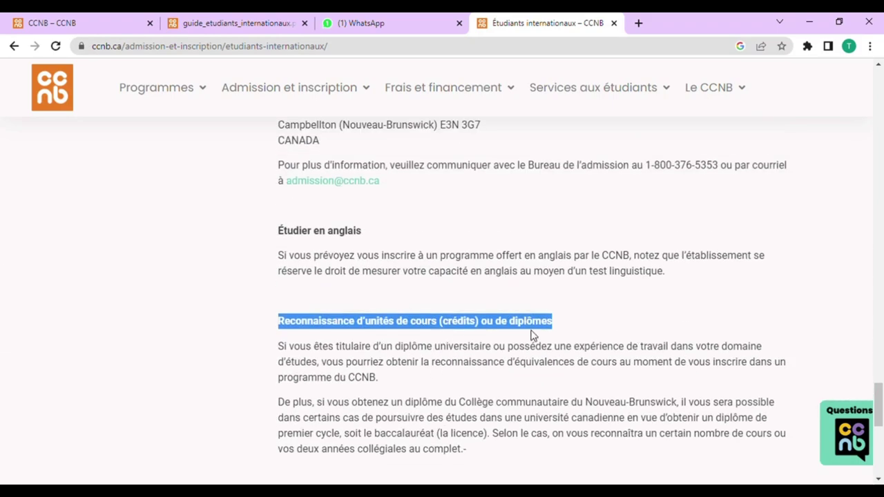
{"action": "scroll", "coordinate": [556, 359], "scroll_direction": "up", "scroll_amount": 20}
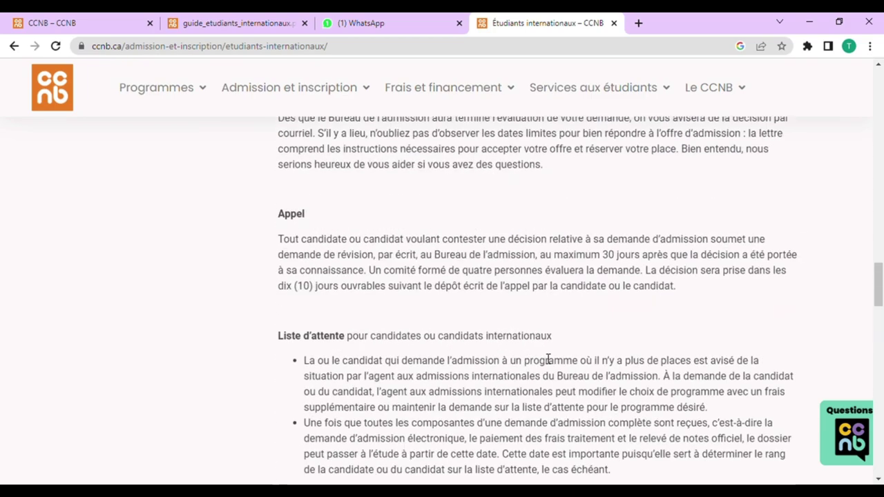
{"action": "scroll", "coordinate": [523, 357], "scroll_direction": "up", "scroll_amount": 20}
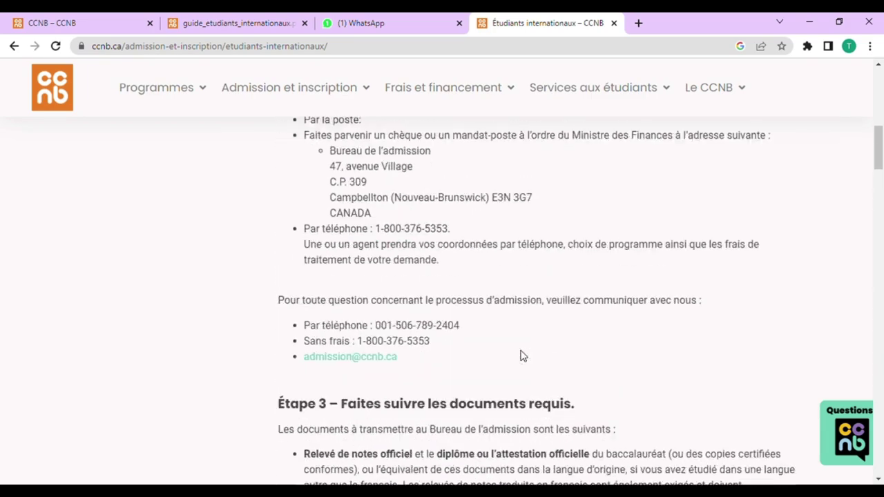
{"action": "scroll", "coordinate": [411, 346], "scroll_direction": "up", "scroll_amount": 3}
{"action": "scroll", "coordinate": [412, 349], "scroll_direction": "down", "scroll_amount": 3}
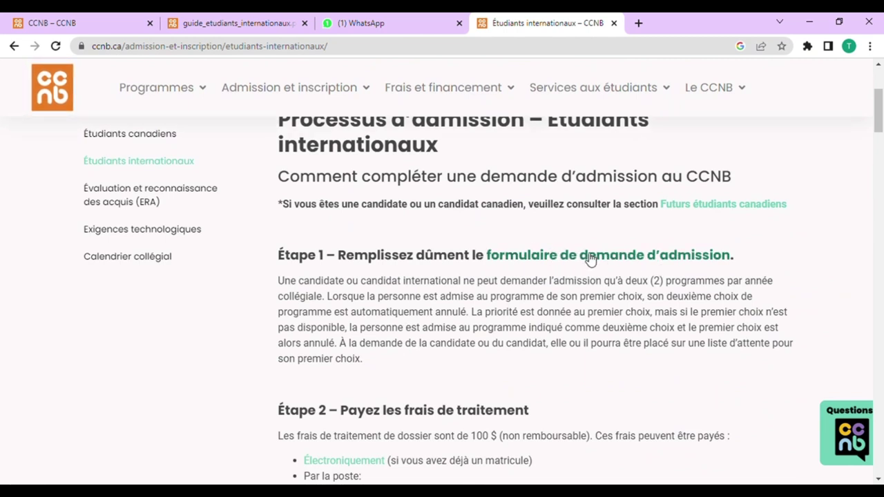
Step: Open the online admission sign-in page, clear the autofilled login and choose 'Créer un compte'
{"action": "left_click", "coordinate": [591, 257]}
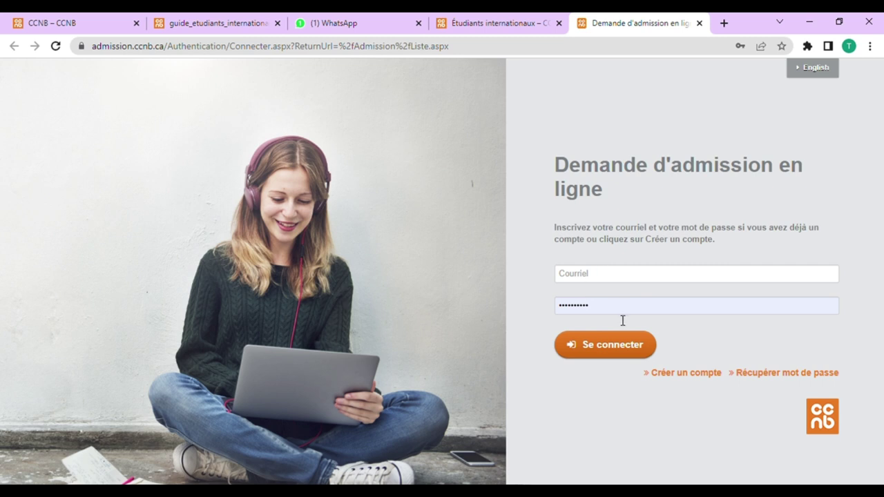
{"action": "left_click", "coordinate": [707, 380]}
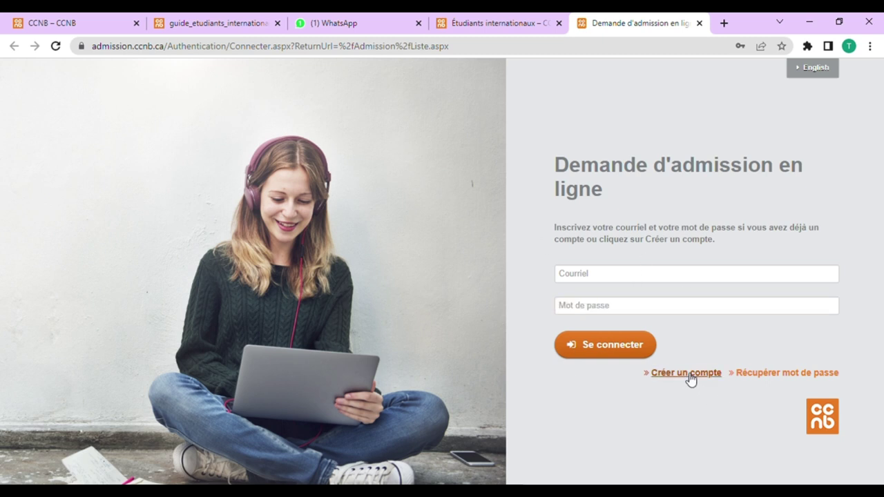
{"action": "left_click", "coordinate": [636, 281]}
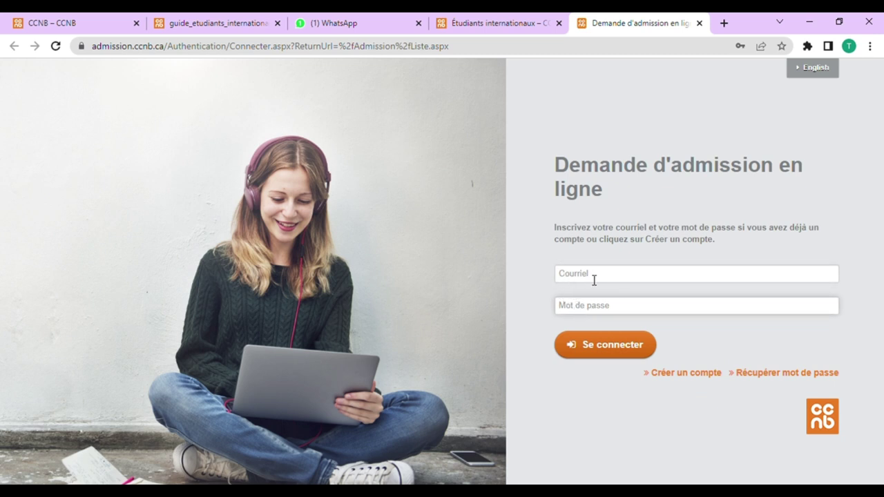
{"action": "left_click", "coordinate": [708, 376]}
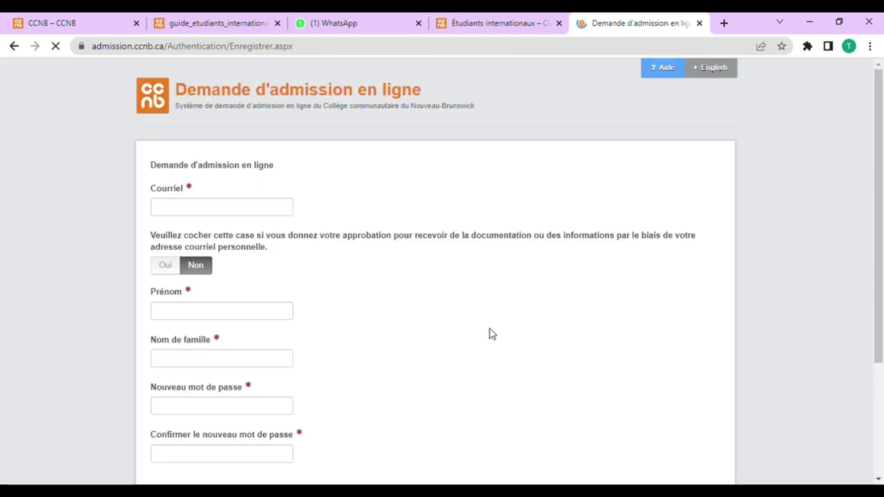
Step: Enter the applicant's e-mail address in Courriel and copy it for later
{"action": "left_click", "coordinate": [241, 214]}
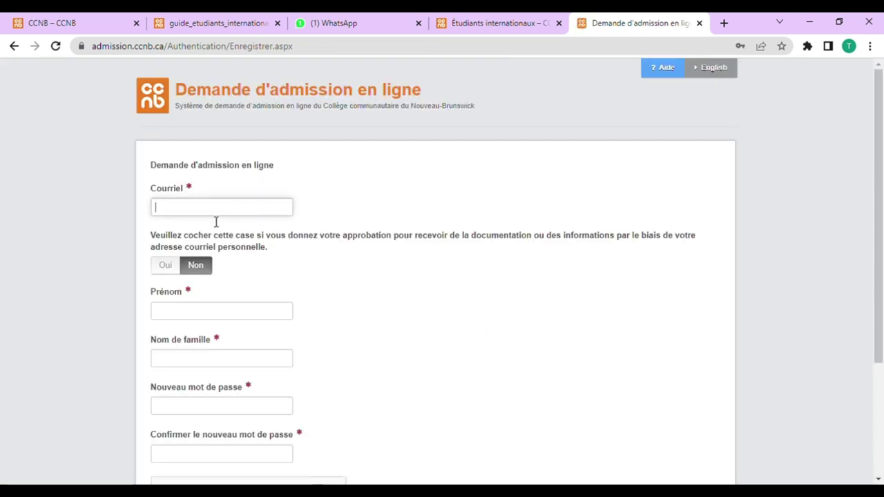
{"action": "key", "text": "ctrl+v"}
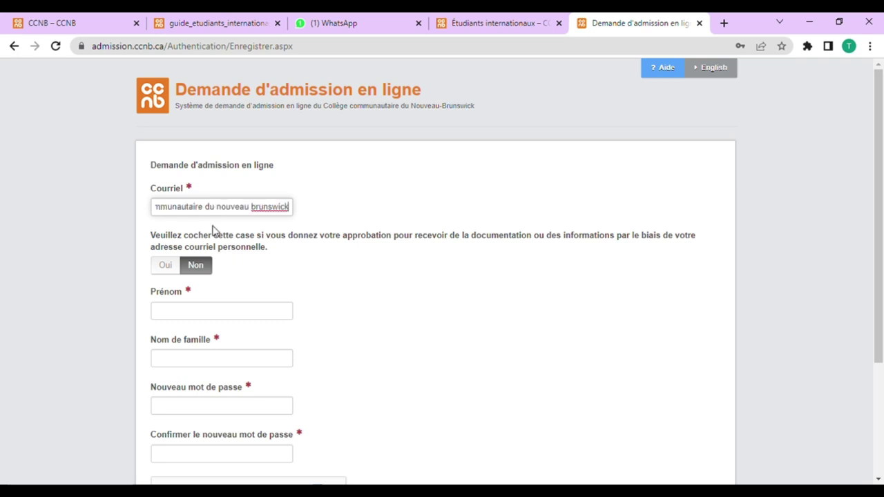
{"action": "key", "text": "ctrl+a"}
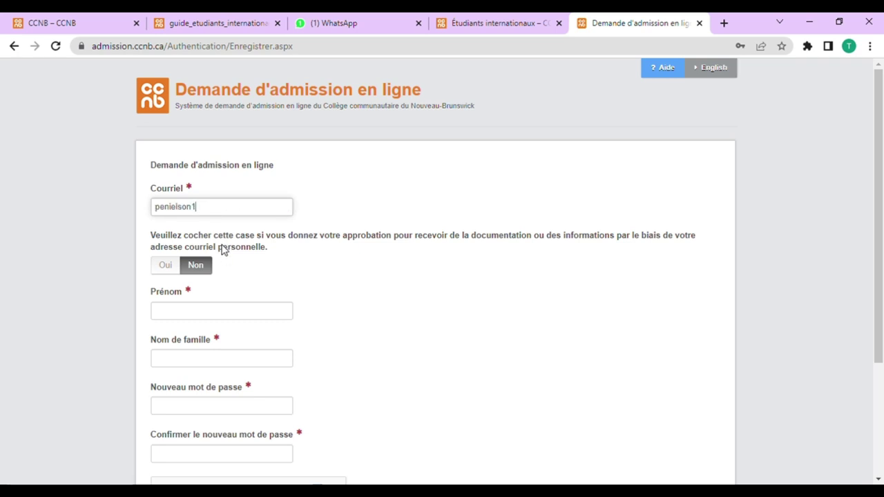
{"action": "key", "text": "ctrl+a"}
{"action": "key", "text": "ctrl+c"}
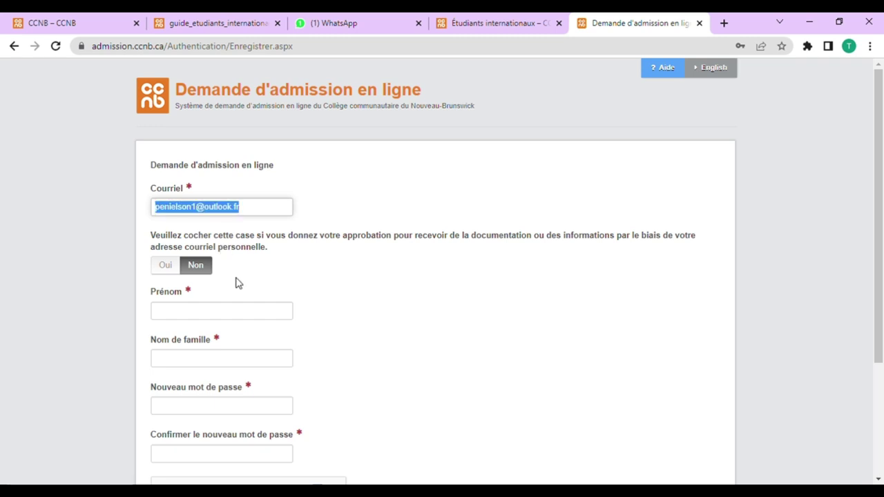
Step: Fill in the applicant's first and last name, the new password and its confirmation
{"action": "left_click", "coordinate": [233, 308]}
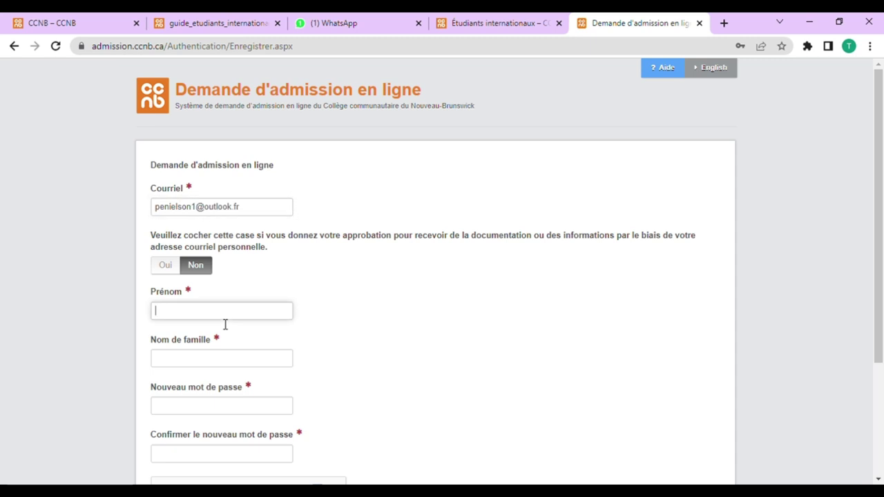
{"action": "key", "text": "Tab"}
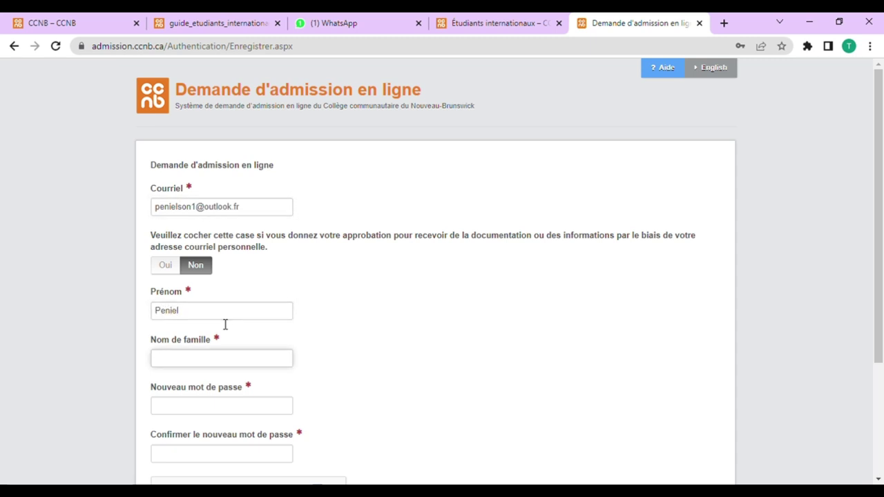
{"action": "scroll", "coordinate": [219, 328], "scroll_direction": "down", "scroll_amount": 2}
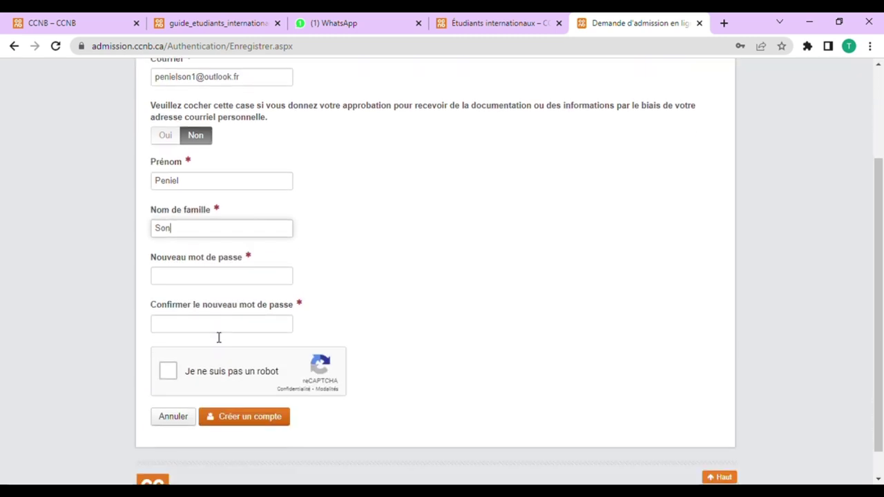
{"action": "left_click", "coordinate": [196, 284]}
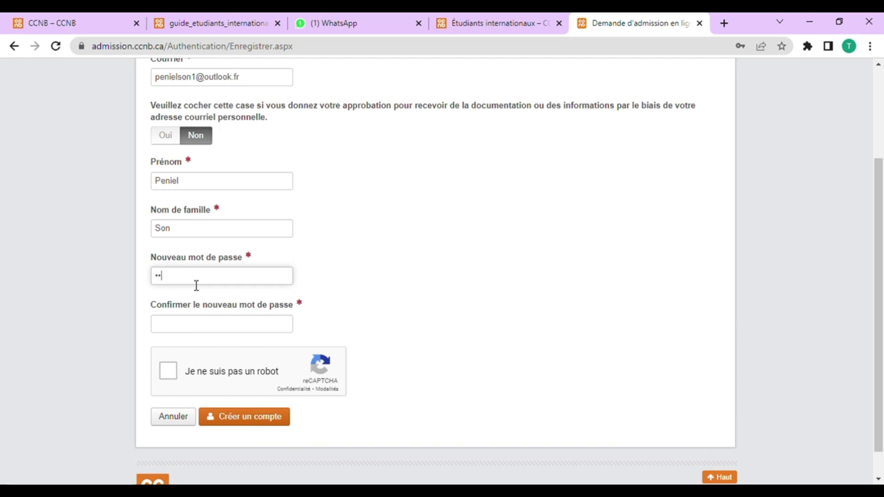
{"action": "type", "text": "••••••"}
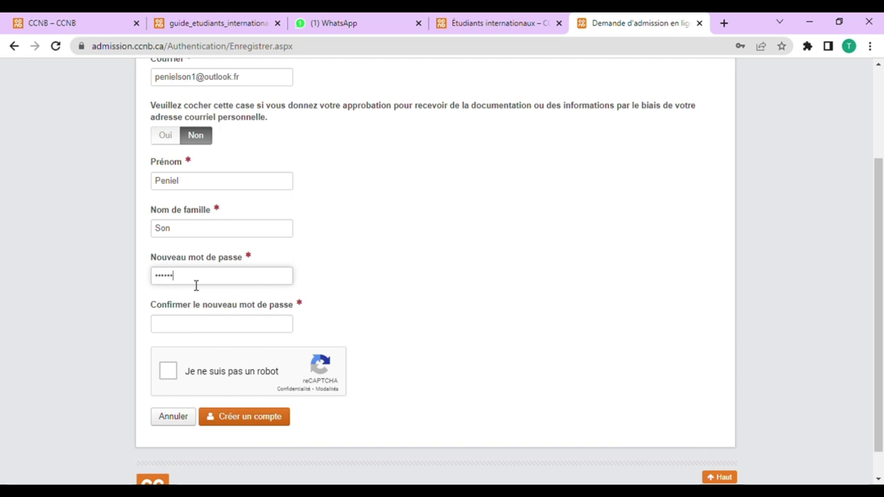
{"action": "type", "text": "••"}
{"action": "left_click", "coordinate": [185, 333]}
{"action": "type", "text": "•"}
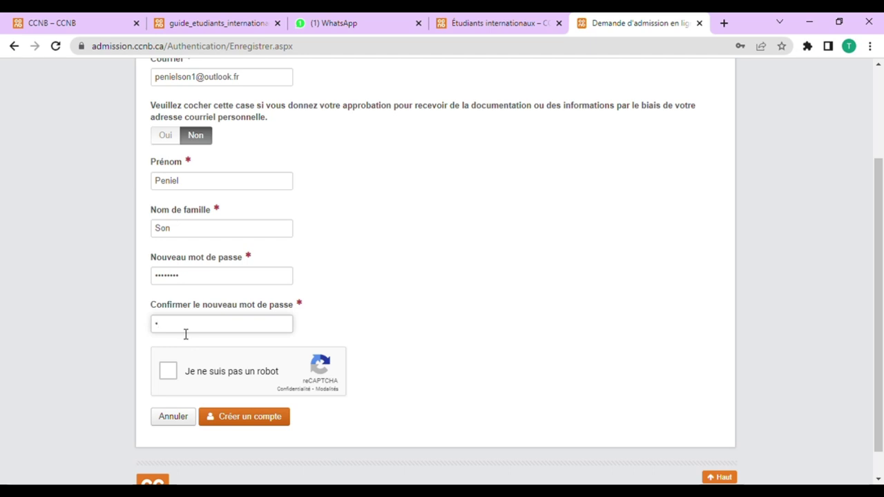
{"action": "type", "text": "•••"}
Step: Complete the 'Je ne suis pas un robot' check and create the account
{"action": "scroll", "coordinate": [193, 318], "scroll_direction": "down", "scroll_amount": 1}
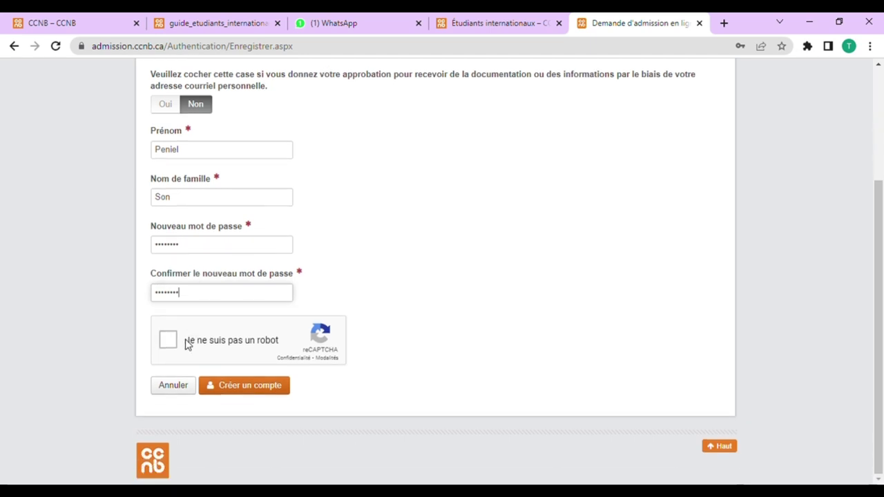
{"action": "left_click", "coordinate": [168, 344]}
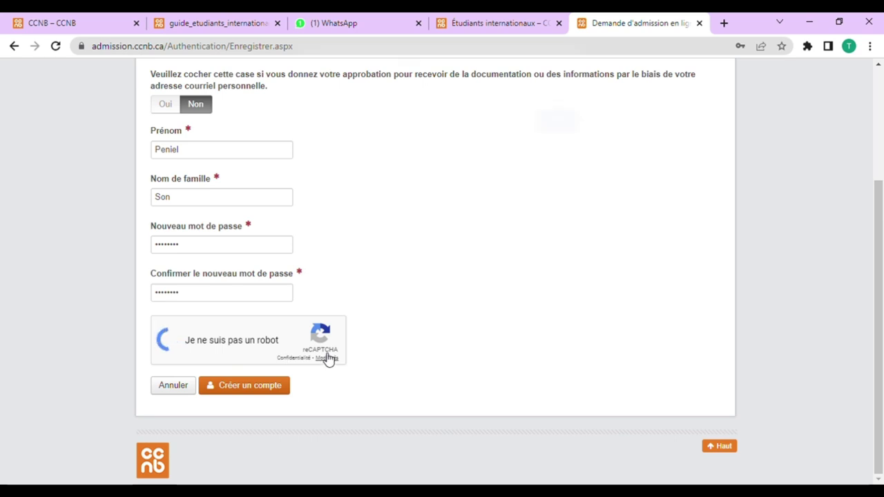
{"action": "left_click", "coordinate": [556, 133]}
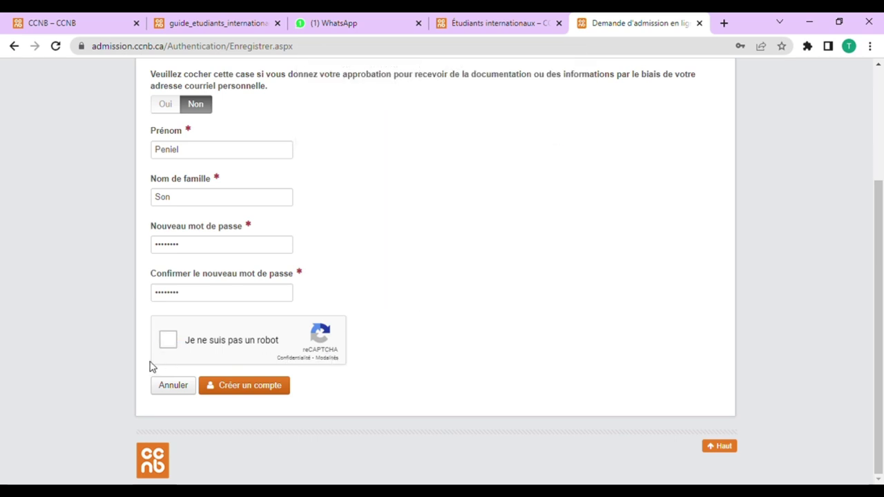
{"action": "left_click", "coordinate": [176, 341]}
{"action": "left_click", "coordinate": [257, 391]}
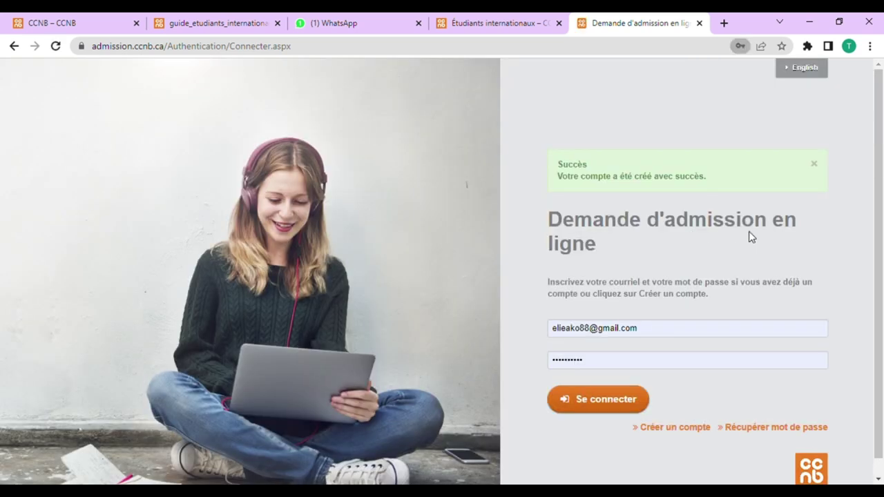
Step: Sign in with the pasted new e-mail, retyping the password after the login error
{"action": "left_click_drag", "start_coordinate": [637, 328], "coordinate": [523, 335]}
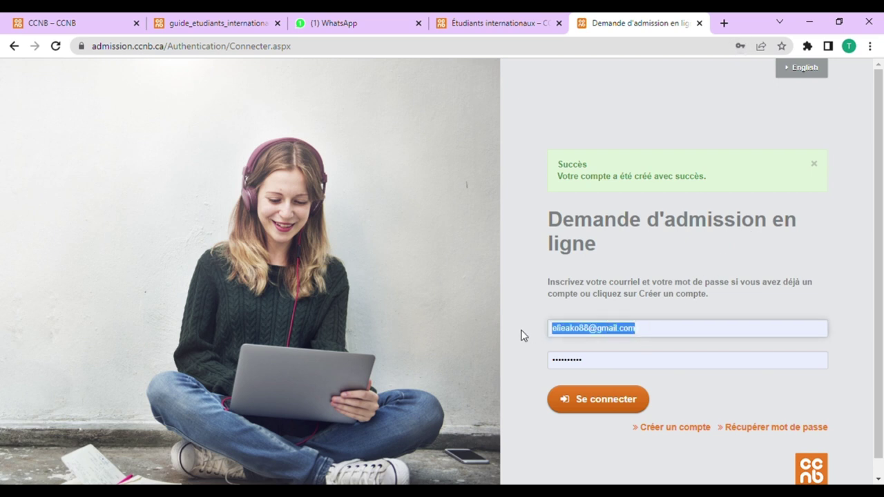
{"action": "key", "text": "ctrl+v"}
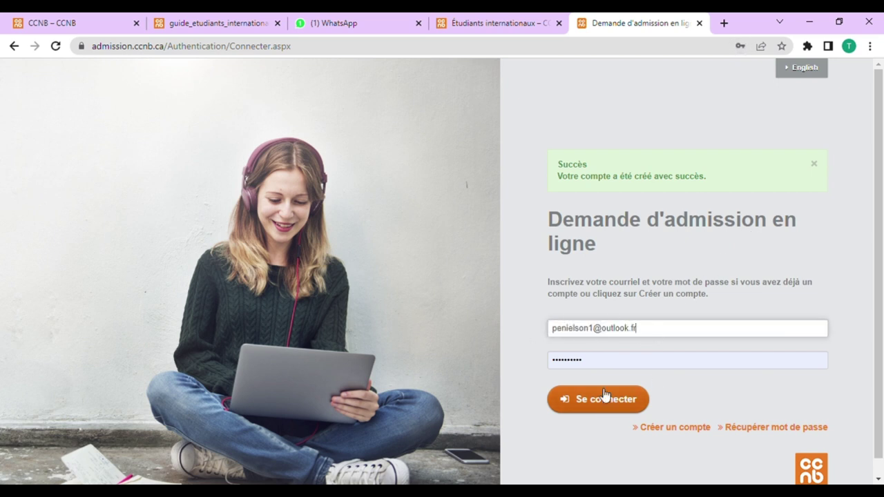
{"action": "left_click", "coordinate": [606, 401]}
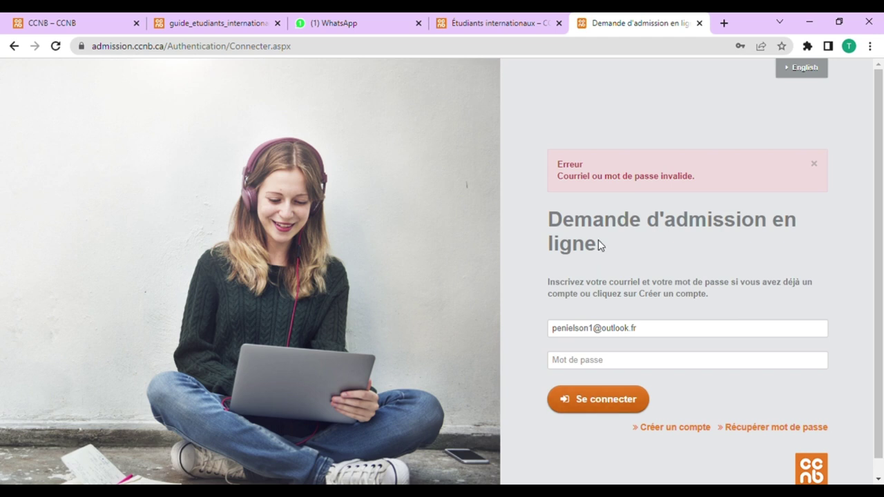
{"action": "left_click", "coordinate": [604, 362]}
{"action": "type", "text": "P"}
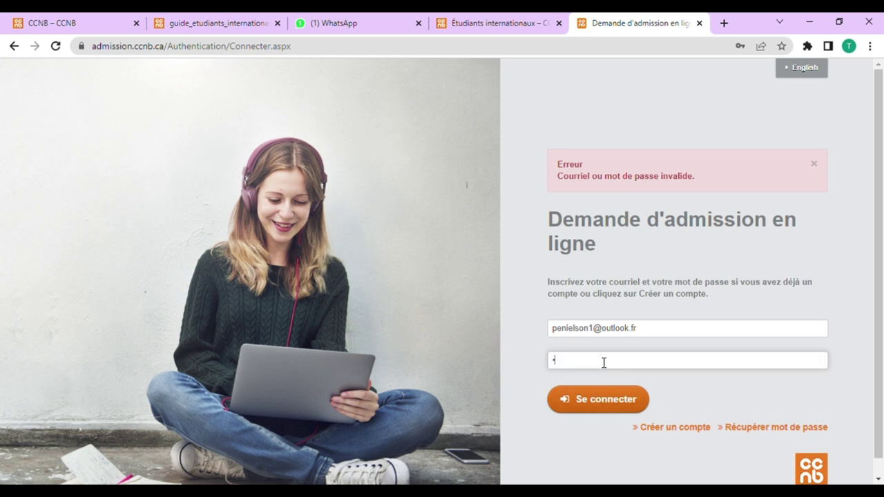
{"action": "key", "text": "BackSpace"}
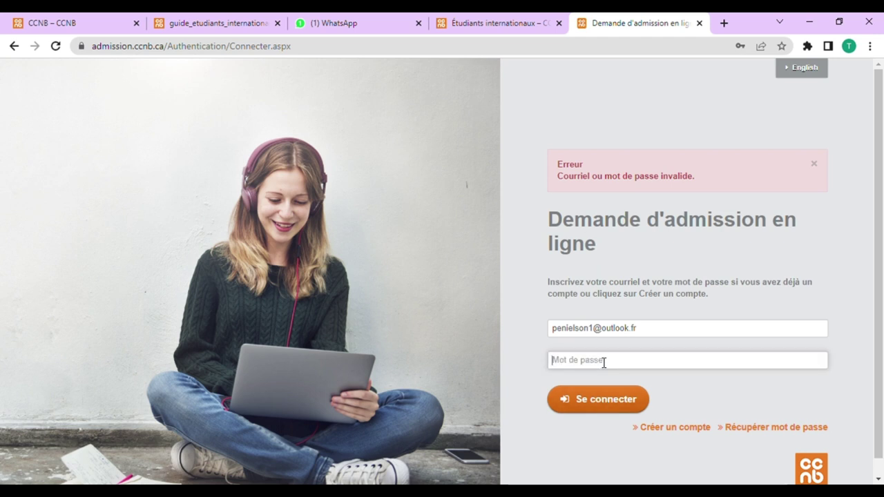
{"action": "type", "text": "Password"}
{"action": "key", "text": "Return"}
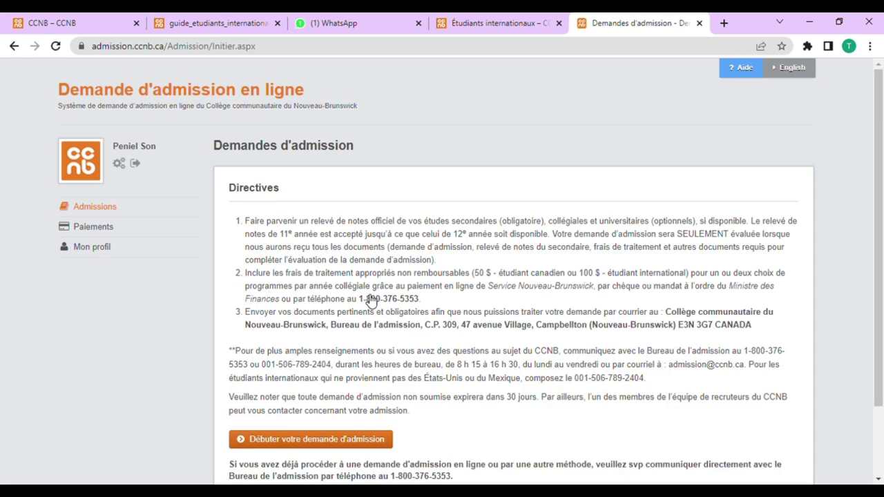
Step: Start a new admission application and set the birth date to 28 July 1993
{"action": "scroll", "coordinate": [342, 280], "scroll_direction": "down", "scroll_amount": 2}
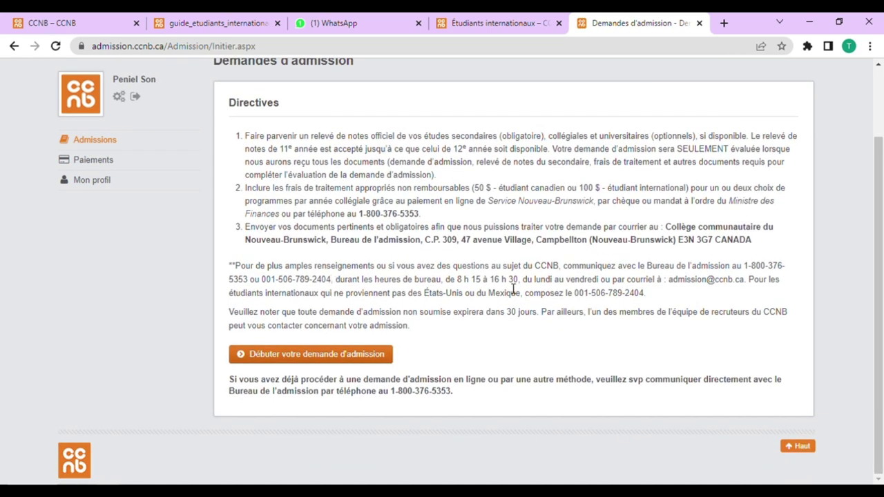
{"action": "left_click", "coordinate": [360, 356]}
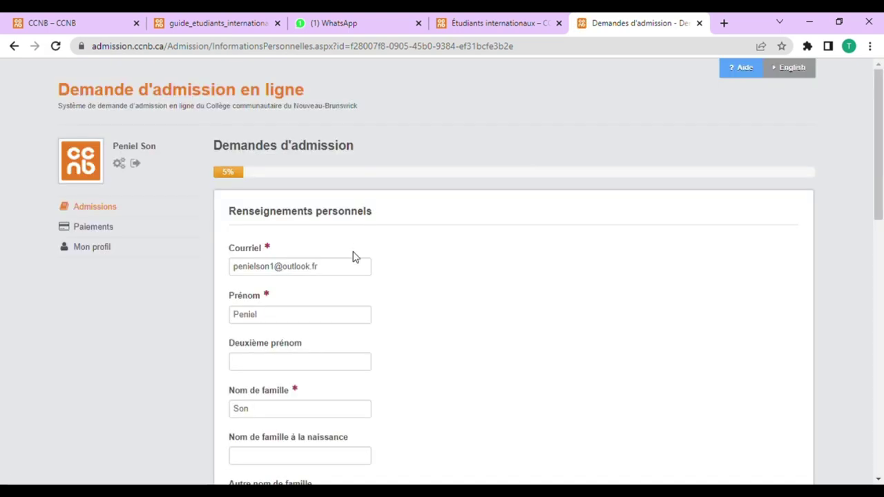
{"action": "scroll", "coordinate": [322, 306], "scroll_direction": "down", "scroll_amount": 2}
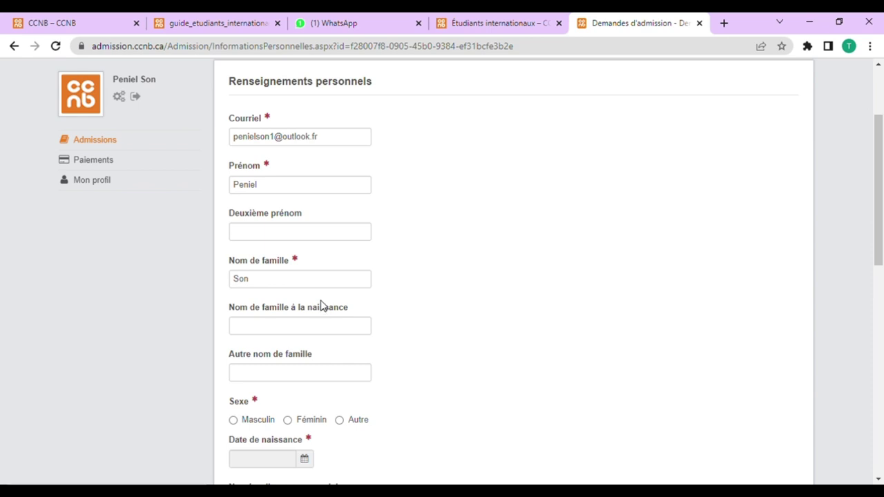
{"action": "scroll", "coordinate": [304, 304], "scroll_direction": "down", "scroll_amount": 2}
{"action": "scroll", "coordinate": [297, 297], "scroll_direction": "up", "scroll_amount": 2}
{"action": "scroll", "coordinate": [297, 297], "scroll_direction": "up", "scroll_amount": 1}
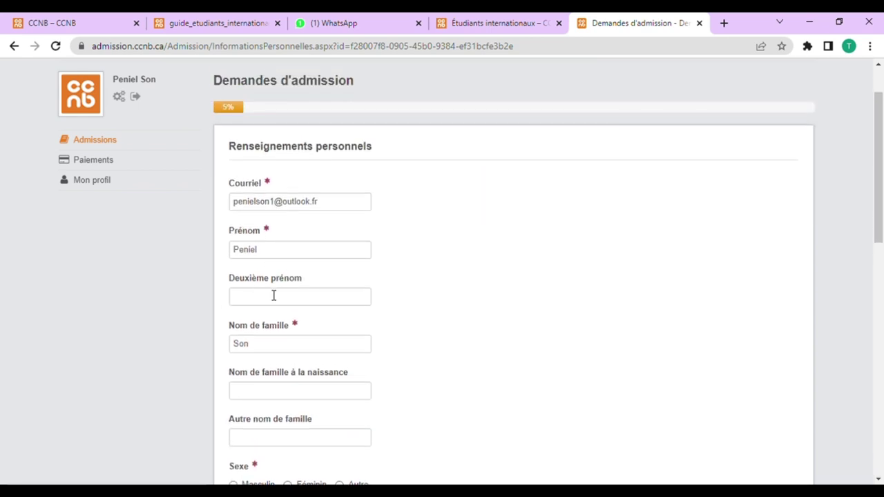
{"action": "scroll", "coordinate": [273, 296], "scroll_direction": "down", "scroll_amount": 3}
{"action": "left_click", "coordinate": [303, 329]}
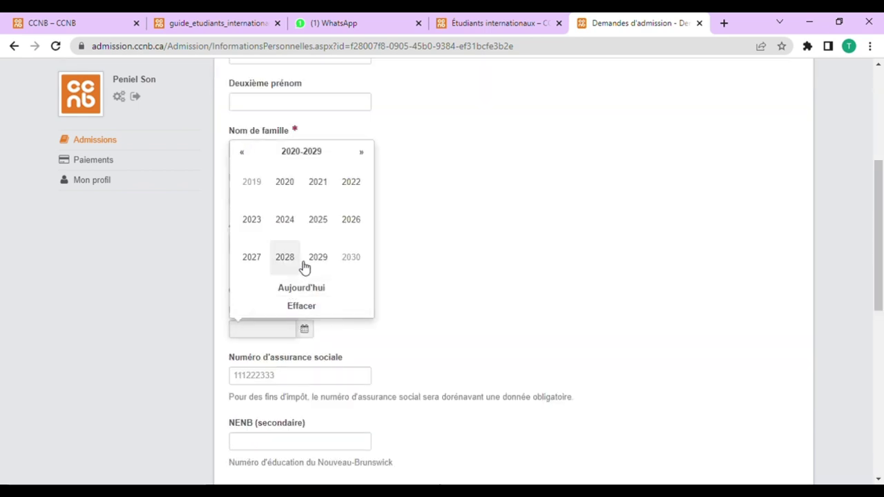
{"action": "left_click", "coordinate": [248, 155]}
{"action": "left_click", "coordinate": [249, 156]}
{"action": "left_click", "coordinate": [250, 156]}
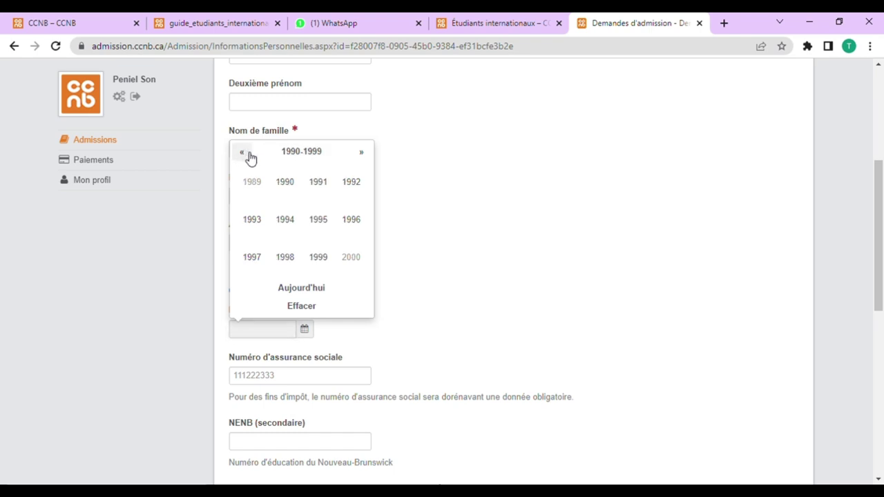
{"action": "left_click", "coordinate": [252, 219]}
{"action": "left_click", "coordinate": [318, 219]}
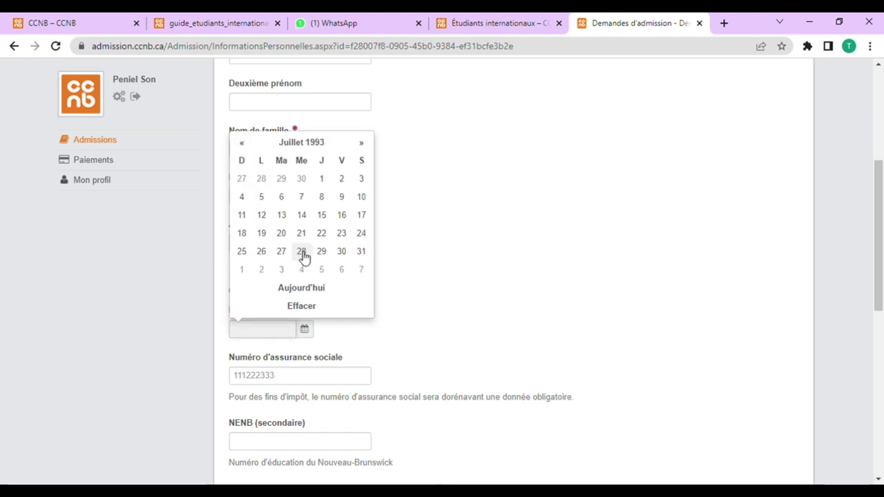
{"action": "left_click", "coordinate": [302, 252]}
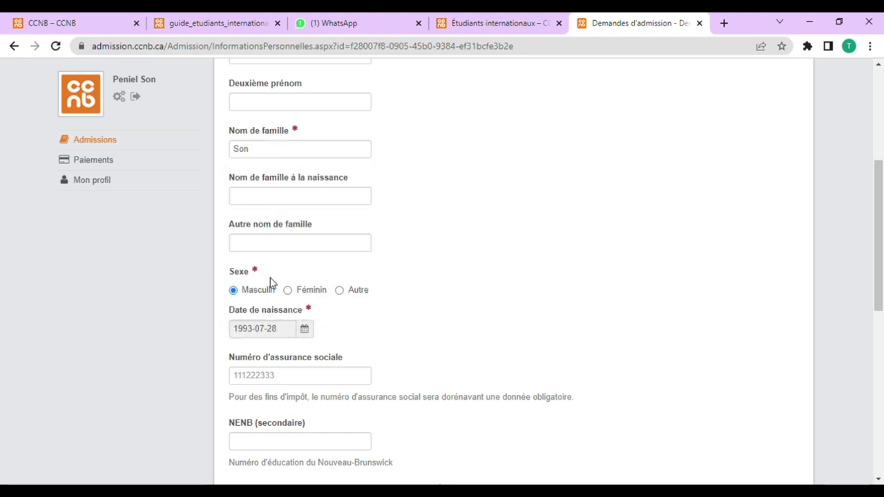
Step: Set the Canada status to Visa étudiant and the country of origin to Togo
{"action": "scroll", "coordinate": [273, 284], "scroll_direction": "down", "scroll_amount": 2}
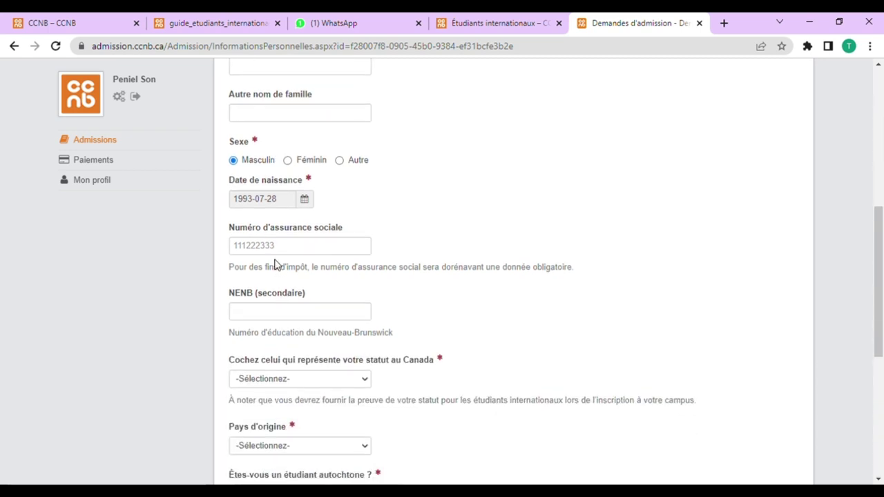
{"action": "scroll", "coordinate": [275, 264], "scroll_direction": "down", "scroll_amount": 2}
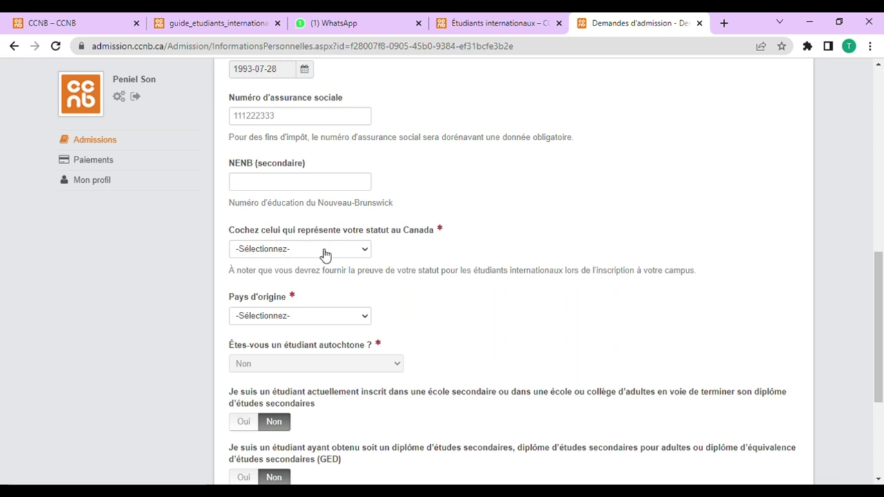
{"action": "left_click", "coordinate": [291, 290]}
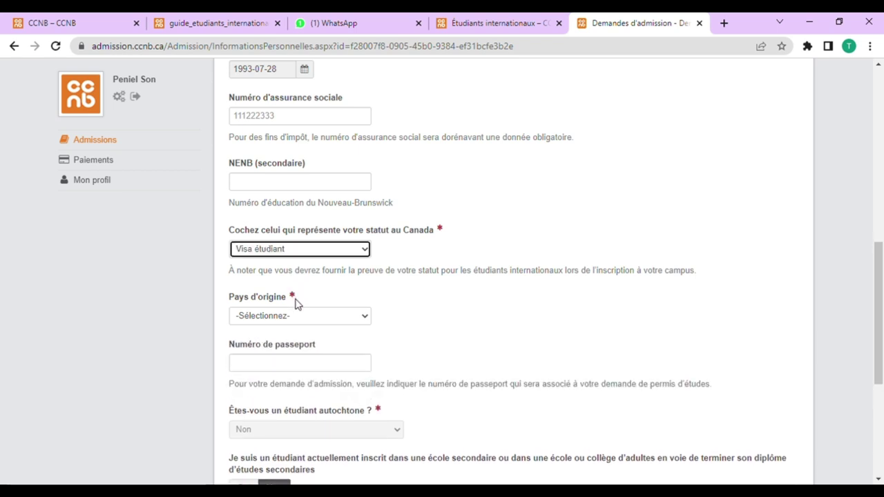
{"action": "key", "text": "t"}
{"action": "key", "text": "t"}
{"action": "key", "text": "t"}
{"action": "key", "text": "t"}
{"action": "key", "text": "t"}
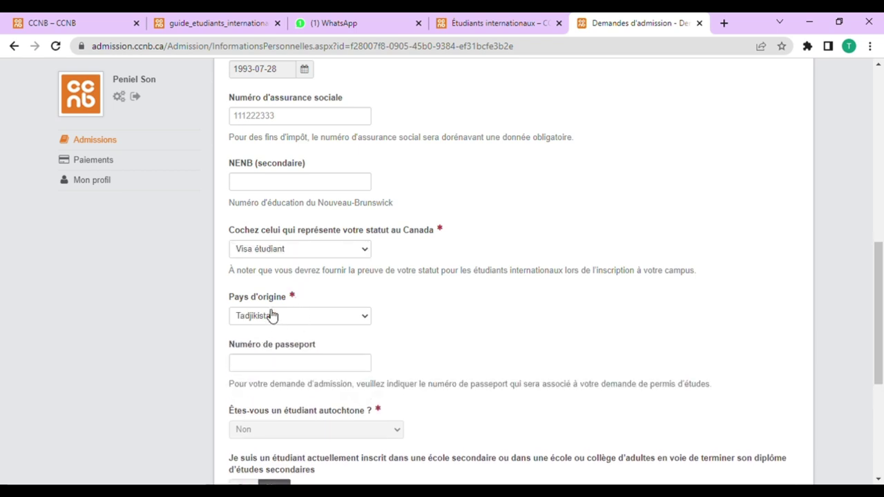
{"action": "key", "text": "t"}
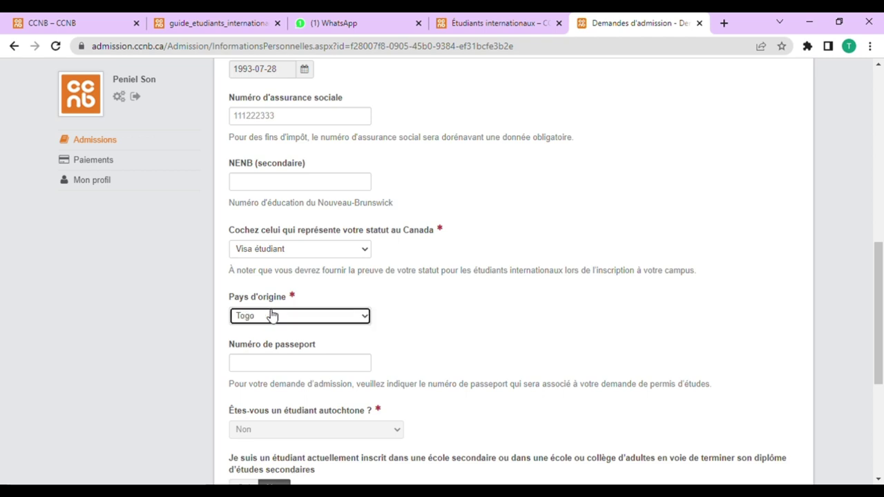
Step: Enter the passport number and save the personal details
{"action": "scroll", "coordinate": [254, 326], "scroll_direction": "down", "scroll_amount": 1}
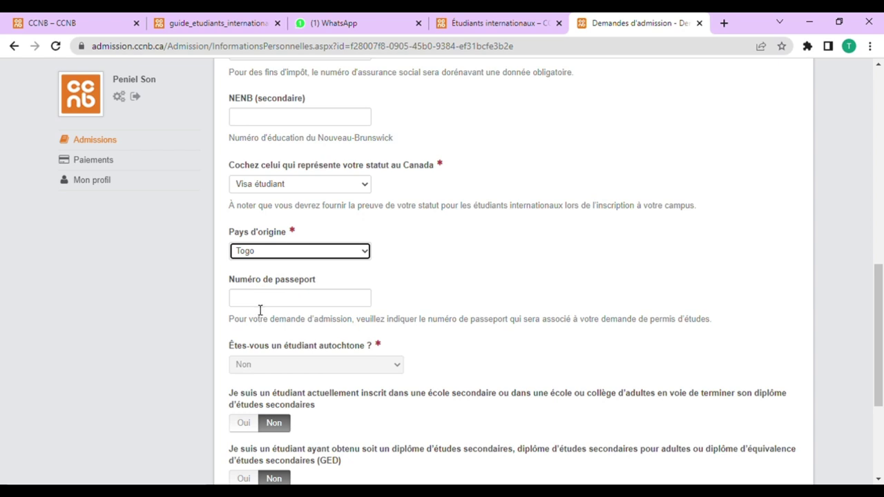
{"action": "left_click", "coordinate": [260, 299]}
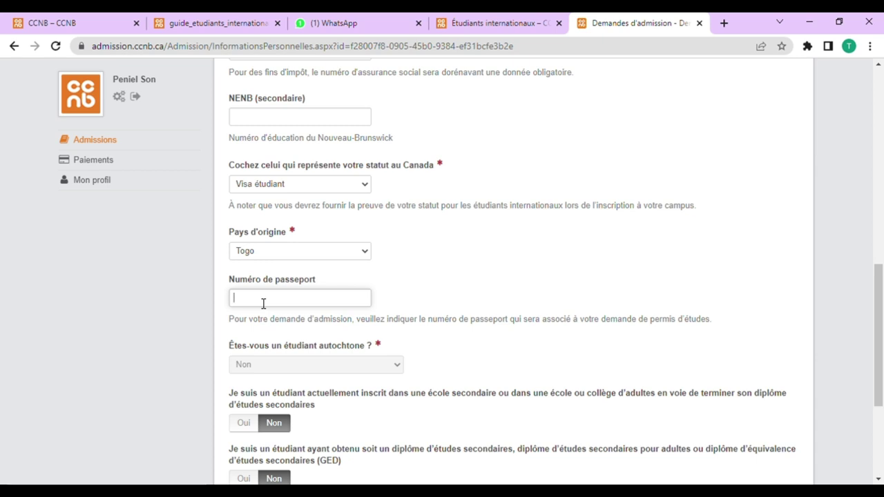
{"action": "scroll", "coordinate": [286, 314], "scroll_direction": "down", "scroll_amount": 1}
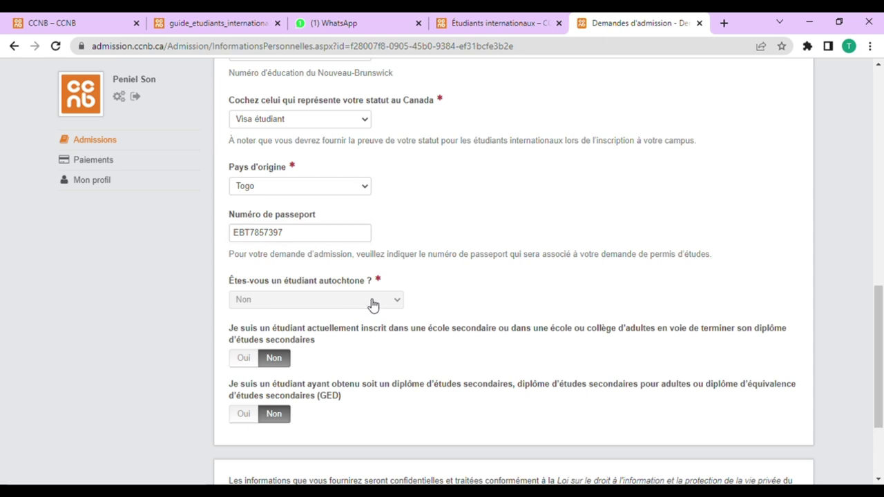
{"action": "scroll", "coordinate": [269, 356], "scroll_direction": "down", "scroll_amount": 1}
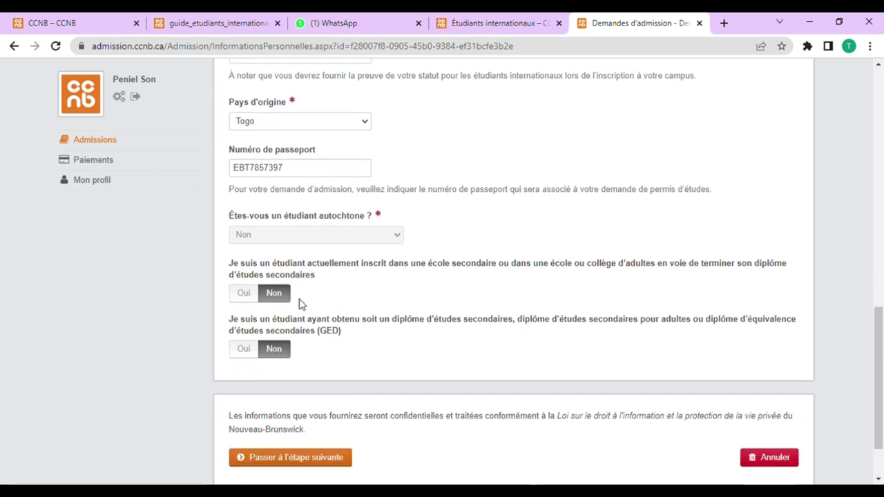
{"action": "scroll", "coordinate": [290, 308], "scroll_direction": "down", "scroll_amount": 1}
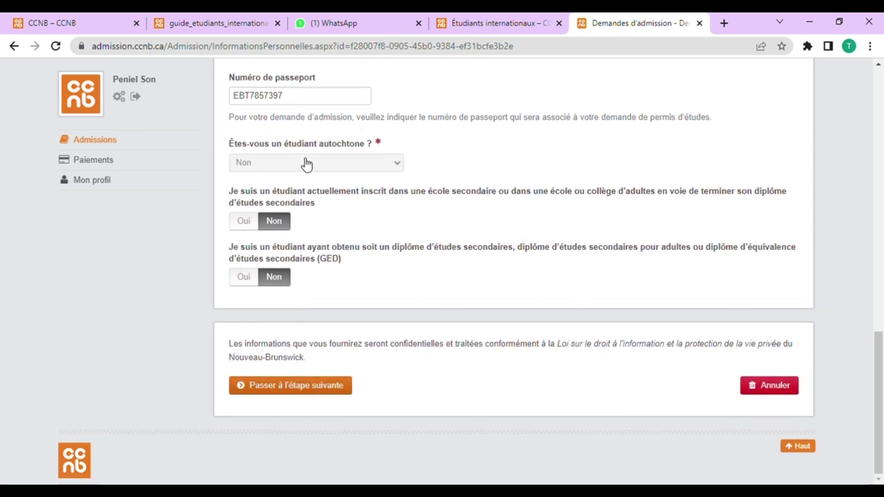
{"action": "scroll", "coordinate": [304, 166], "scroll_direction": "up", "scroll_amount": 3}
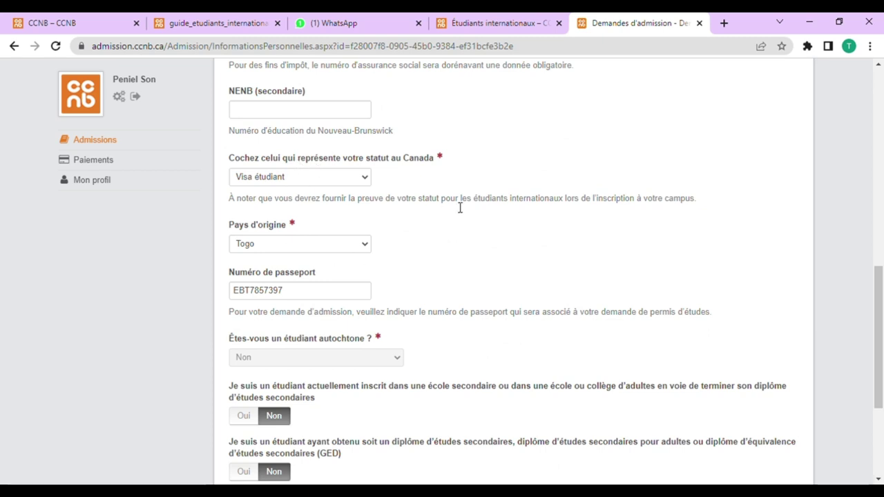
{"action": "scroll", "coordinate": [443, 228], "scroll_direction": "down", "scroll_amount": 3}
{"action": "left_click", "coordinate": [307, 387]}
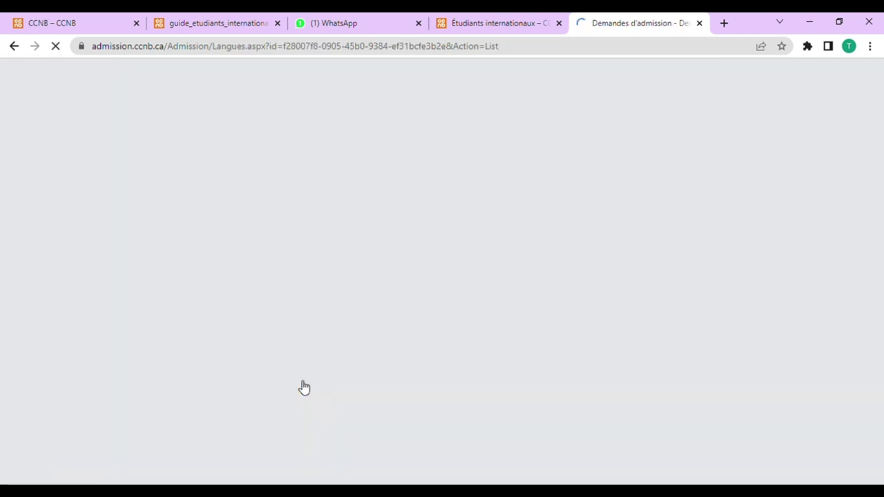
Step: Add Français under Langue parlée with 'Est ma langue maternelle' set to Oui, then continue
{"action": "scroll", "coordinate": [320, 272], "scroll_direction": "down", "scroll_amount": 2}
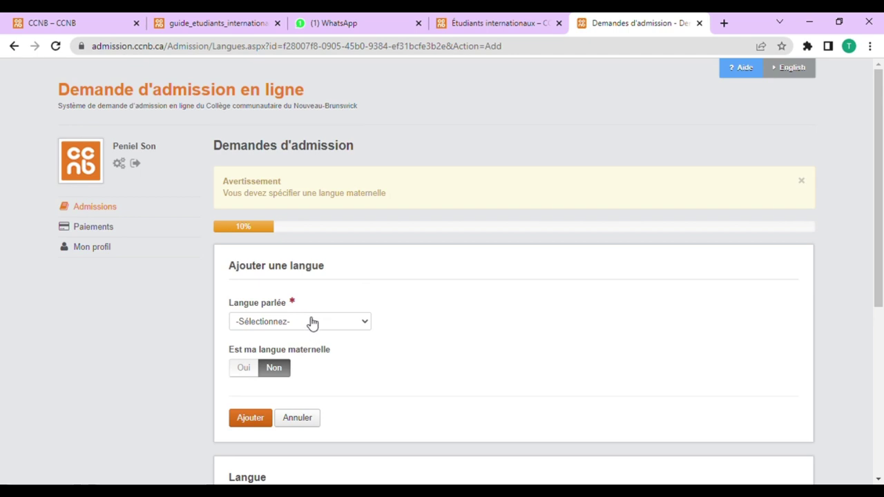
{"action": "left_click", "coordinate": [312, 322]}
{"action": "left_click", "coordinate": [246, 370]}
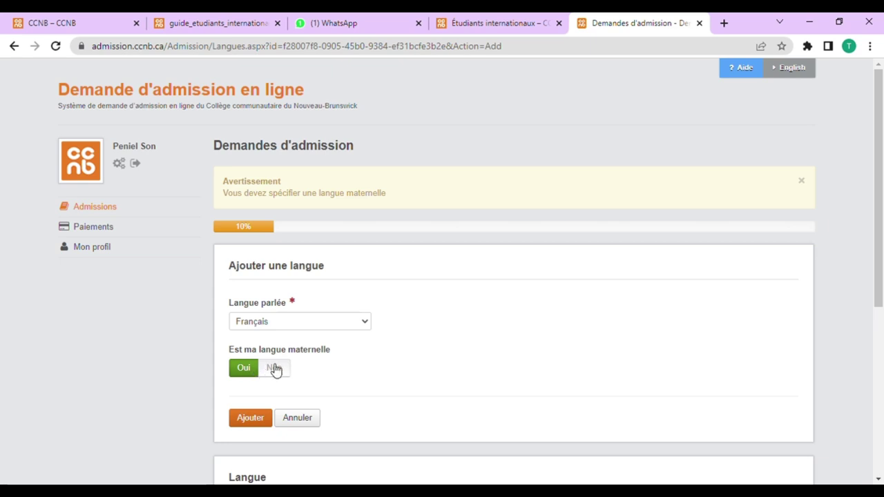
{"action": "left_click", "coordinate": [258, 422]}
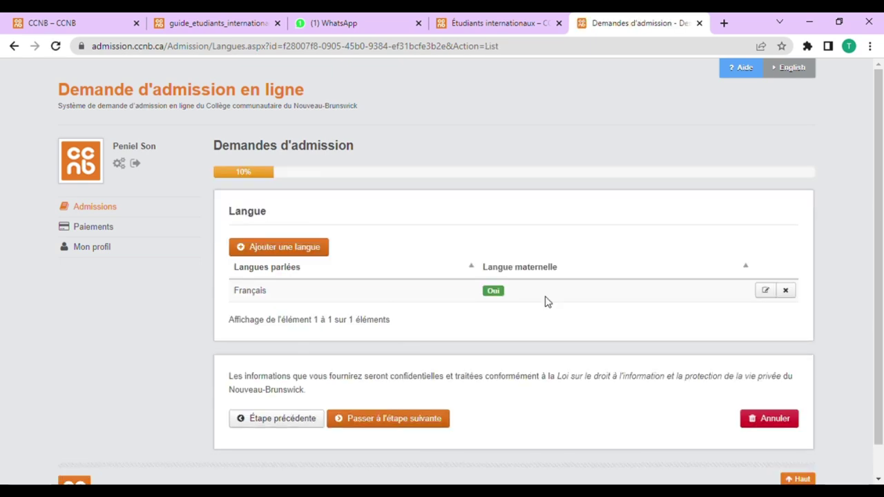
{"action": "scroll", "coordinate": [407, 341], "scroll_direction": "down", "scroll_amount": 1}
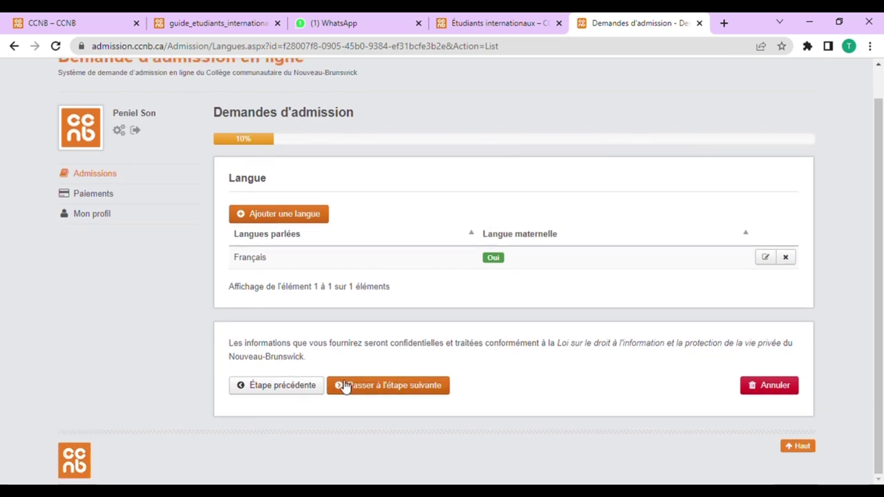
{"action": "left_click", "coordinate": [384, 389]}
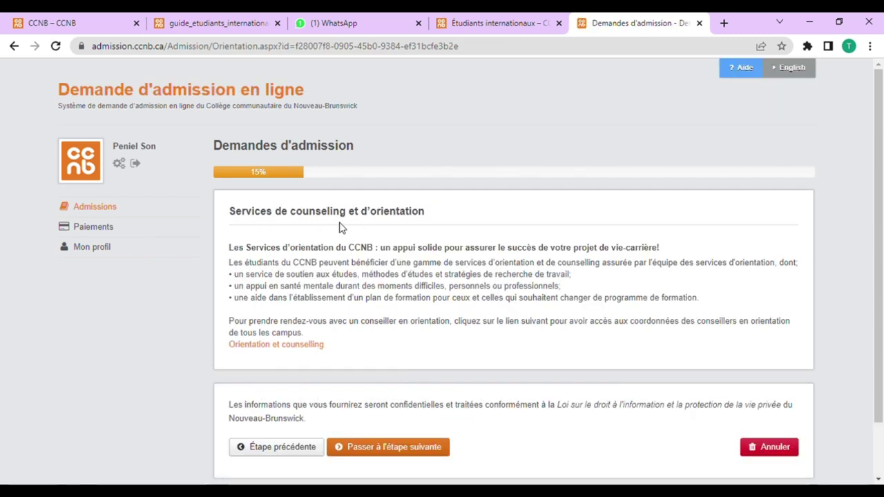
Step: Leave the learning support centre request unselected and advance to the Téléphone step
{"action": "scroll", "coordinate": [324, 284], "scroll_direction": "down", "scroll_amount": 1}
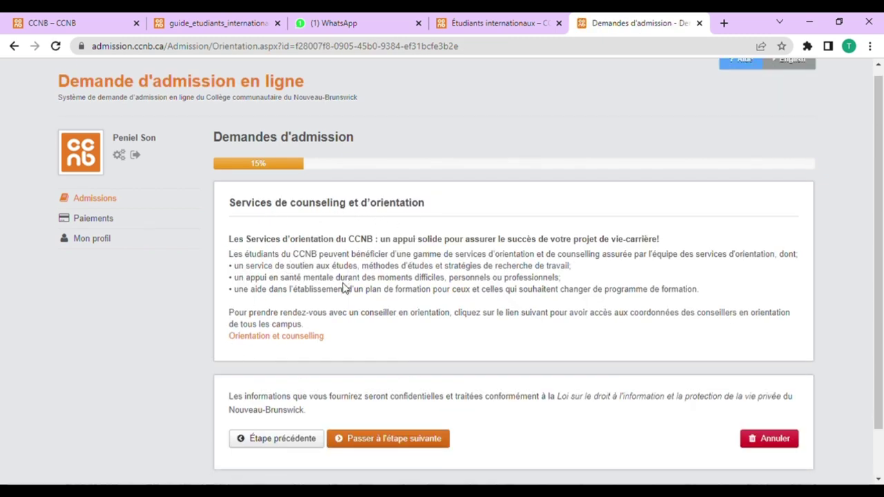
{"action": "scroll", "coordinate": [311, 304], "scroll_direction": "down", "scroll_amount": 1}
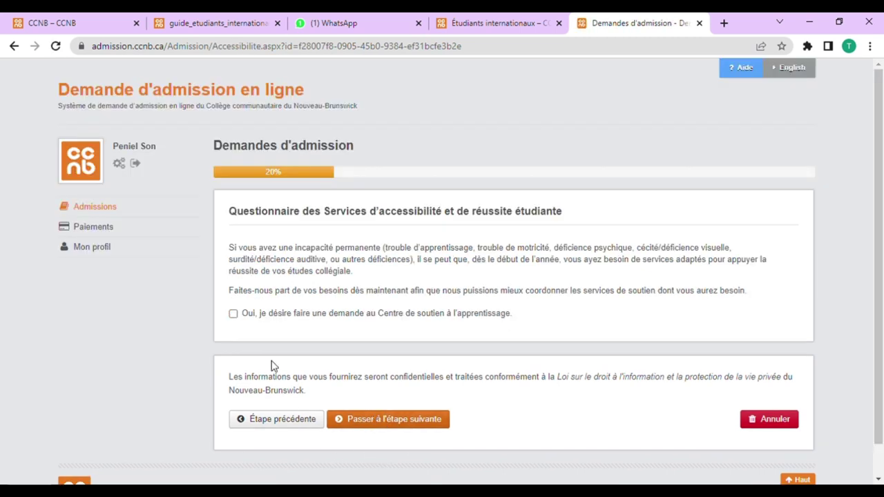
{"action": "left_click", "coordinate": [233, 314]}
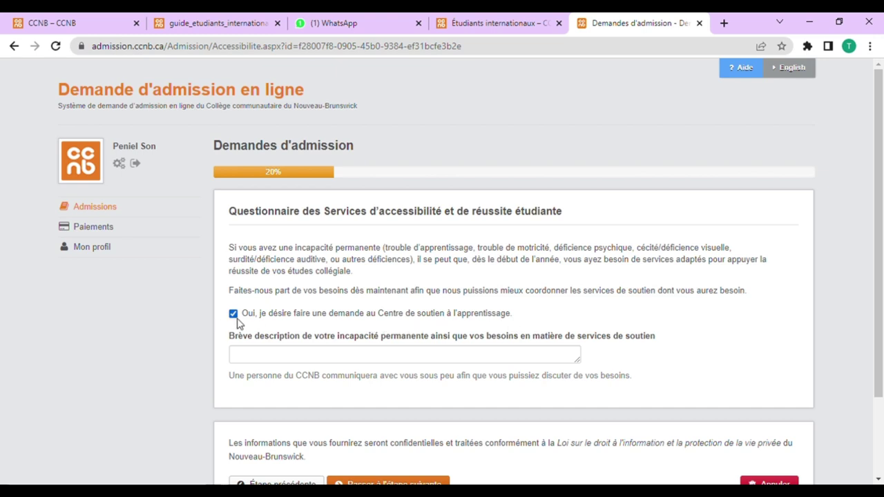
{"action": "left_click", "coordinate": [273, 362]}
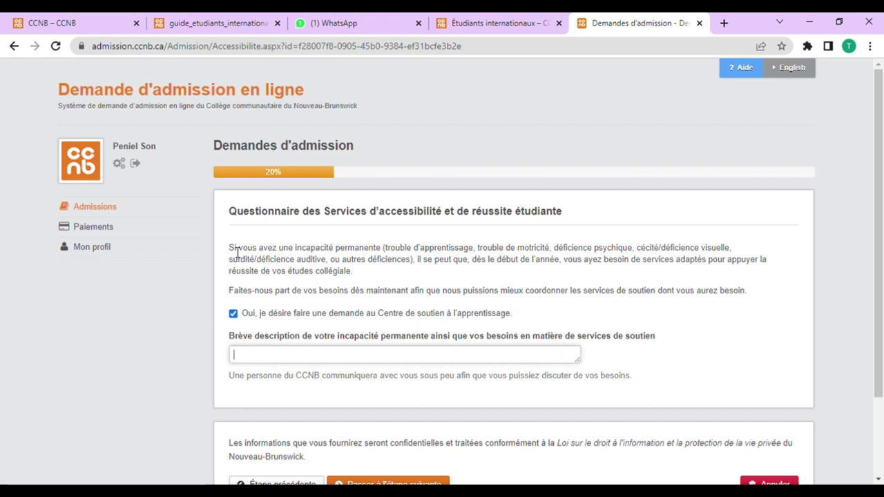
{"action": "left_click_drag", "start_coordinate": [237, 252], "coordinate": [557, 325]}
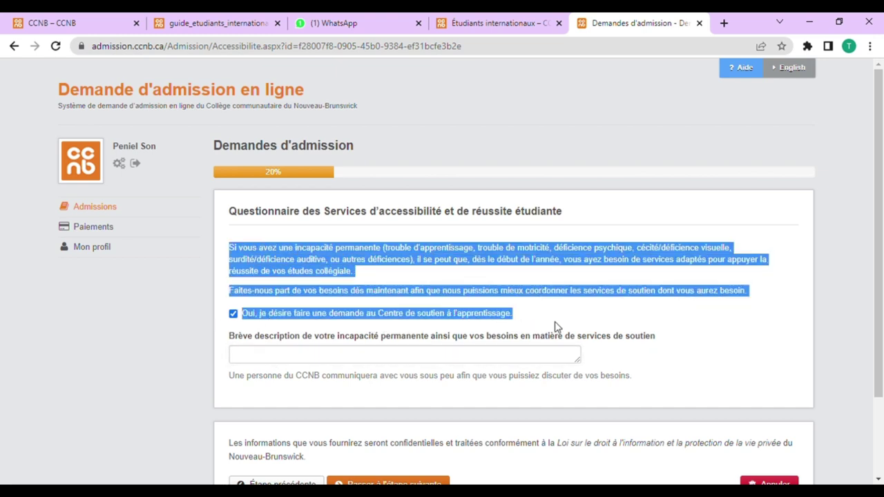
{"action": "left_click", "coordinate": [234, 315]}
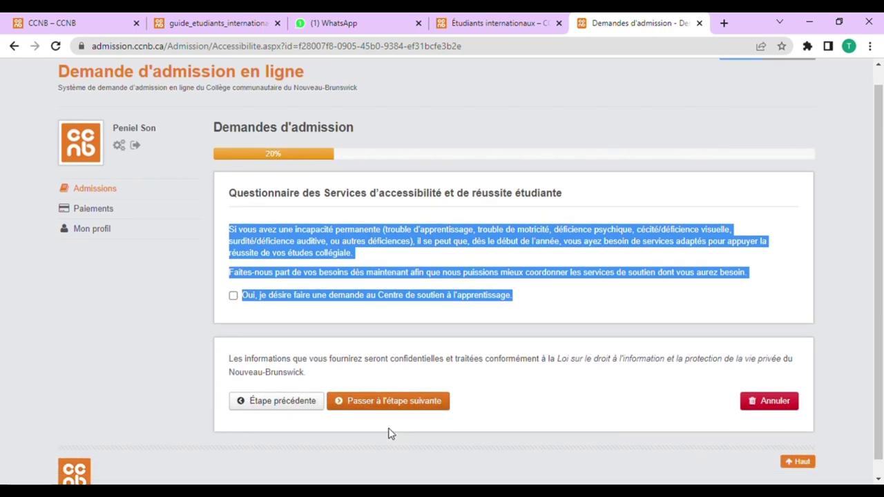
{"action": "scroll", "coordinate": [389, 433], "scroll_direction": "down", "scroll_amount": 1}
{"action": "left_click", "coordinate": [390, 386]}
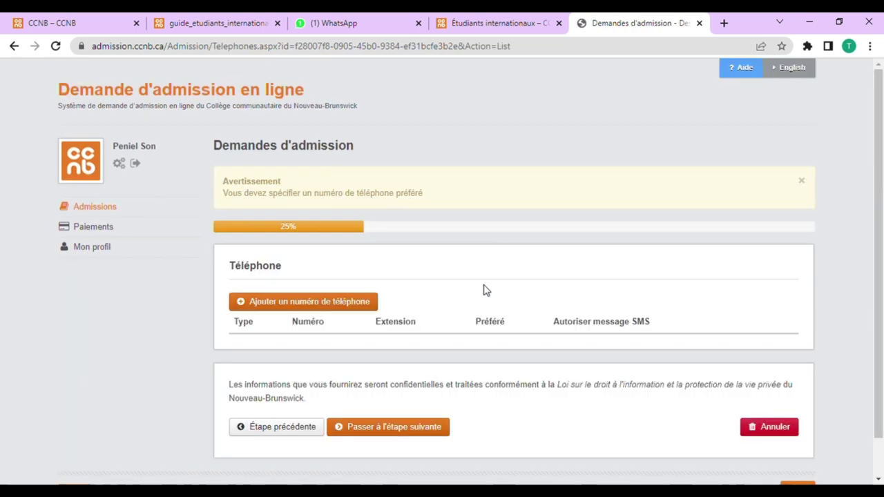
Step: Choose Téléphone (cellulaire) and enter the applicant's phone number
{"action": "scroll", "coordinate": [344, 336], "scroll_direction": "down", "scroll_amount": 1}
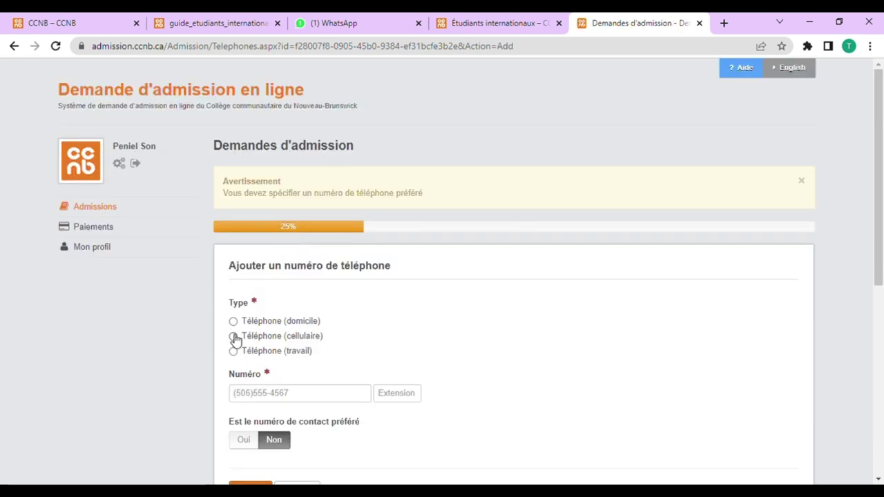
{"action": "left_click", "coordinate": [234, 337]}
{"action": "left_click", "coordinate": [280, 393]}
{"action": "type", "text": "+1"}
{"action": "key", "text": "BackSpace"}
{"action": "key", "text": "BackSpace"}
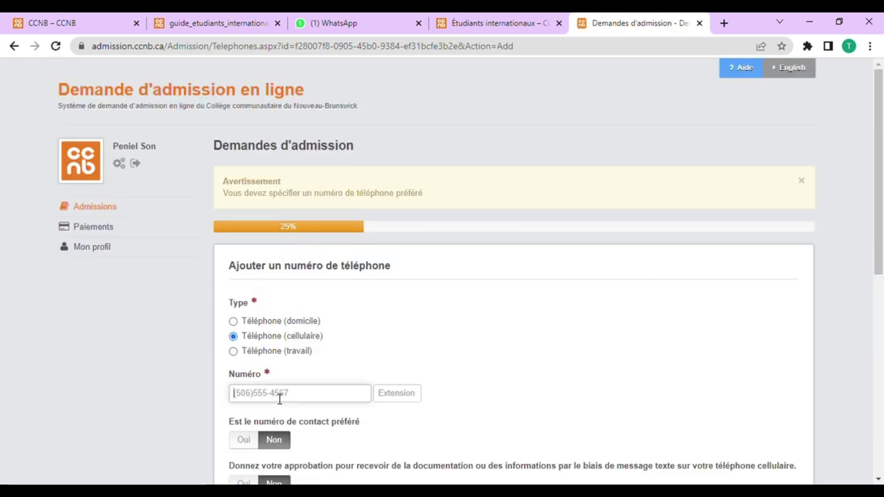
{"action": "left_click", "coordinate": [409, 404]}
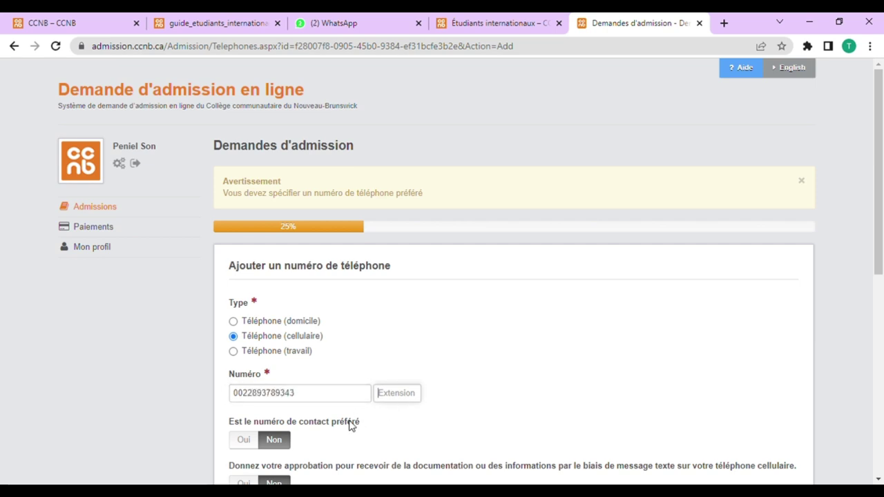
Step: Mark the number as preferred with SMS allowed, add it, and continue
{"action": "scroll", "coordinate": [339, 425], "scroll_direction": "down", "scroll_amount": 1}
{"action": "left_click", "coordinate": [253, 381]}
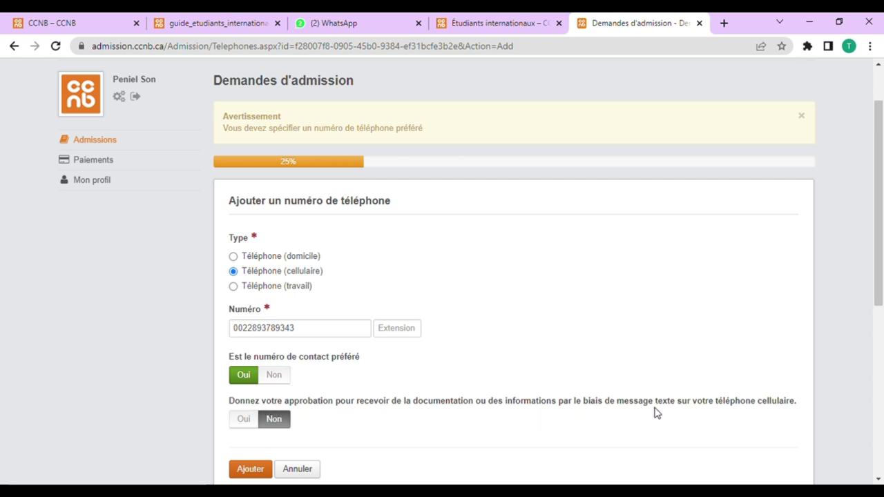
{"action": "left_click", "coordinate": [243, 420]}
{"action": "scroll", "coordinate": [315, 414], "scroll_direction": "down", "scroll_amount": 3}
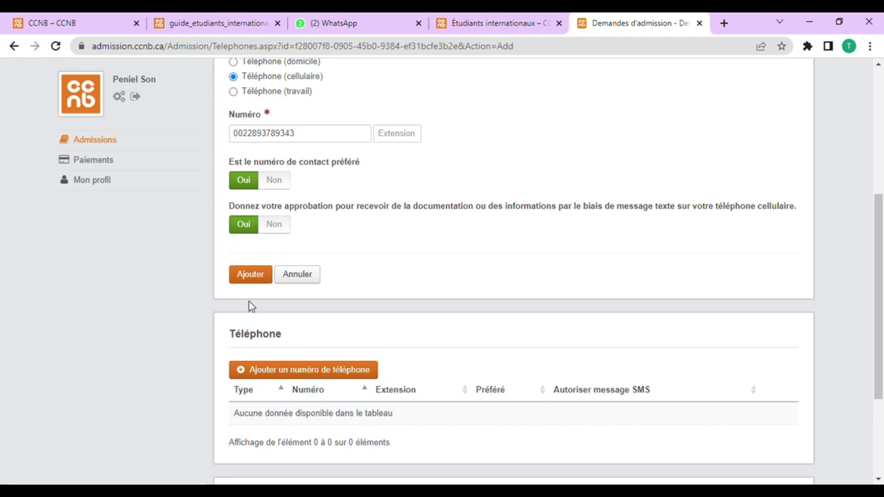
{"action": "left_click", "coordinate": [256, 277]}
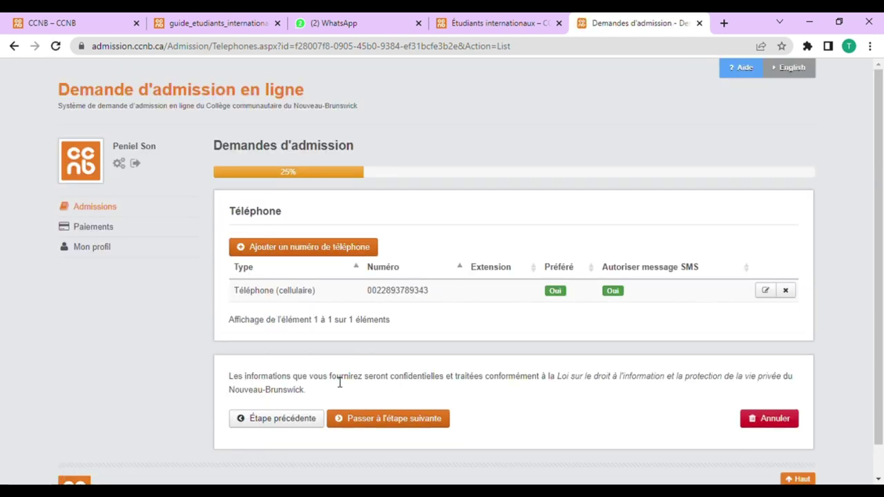
{"action": "scroll", "coordinate": [415, 339], "scroll_direction": "down", "scroll_amount": 1}
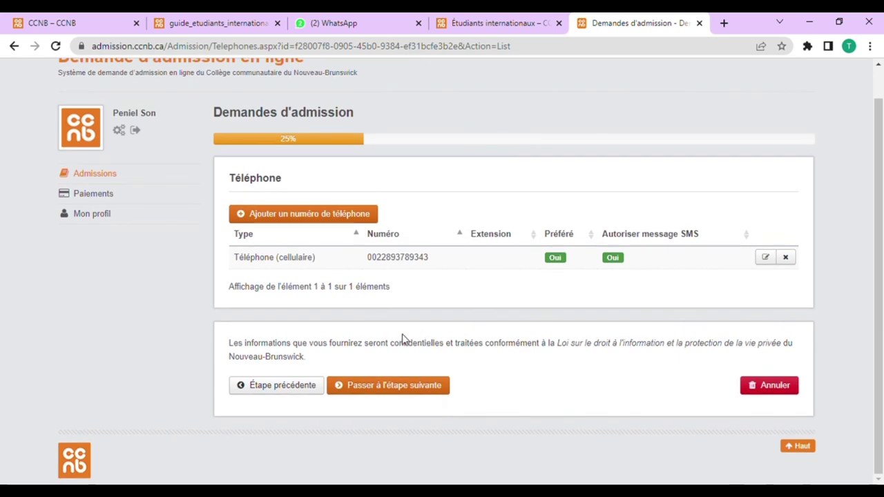
{"action": "left_click", "coordinate": [433, 391]}
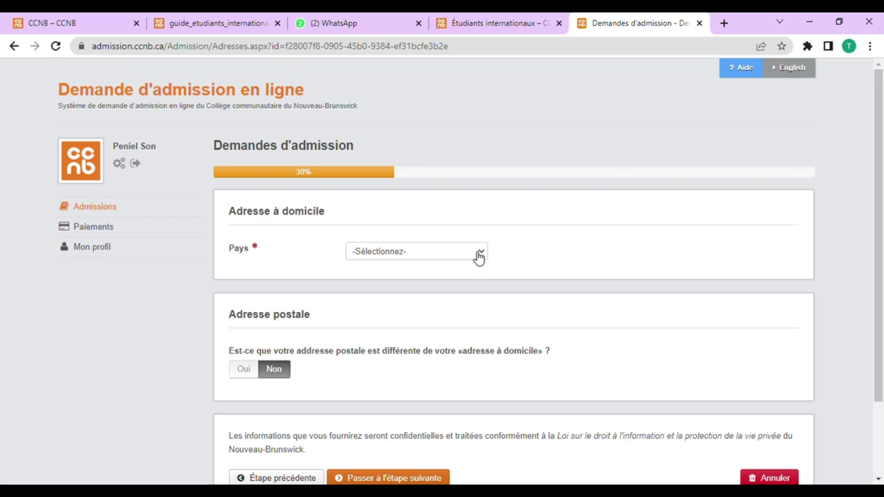
Step: Select Togo as the home country and enter the city, street and postal code
{"action": "key", "text": "t"}
{"action": "key", "text": "t"}
{"action": "key", "text": "t"}
{"action": "key", "text": "t"}
{"action": "key", "text": "t"}
{"action": "key", "text": "t"}
{"action": "key", "text": "t"}
{"action": "key", "text": "t"}
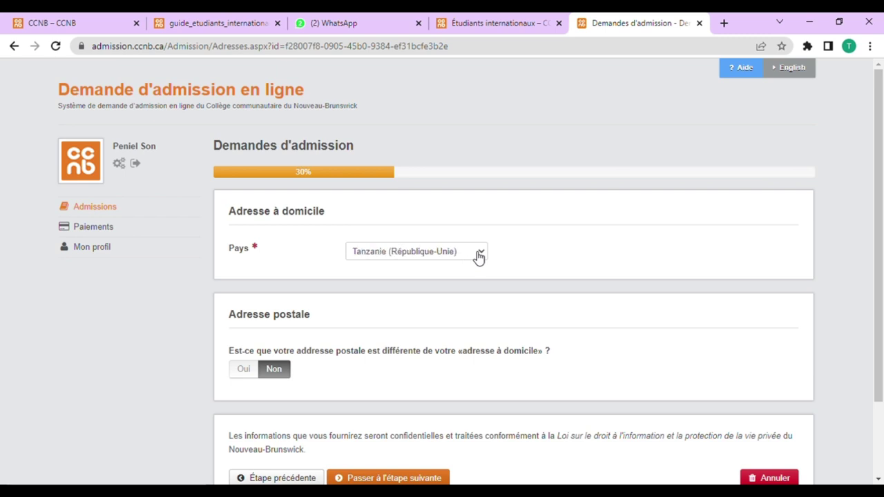
{"action": "key", "text": "t"}
{"action": "key", "text": "t"}
{"action": "key", "text": "t"}
{"action": "key", "text": "t"}
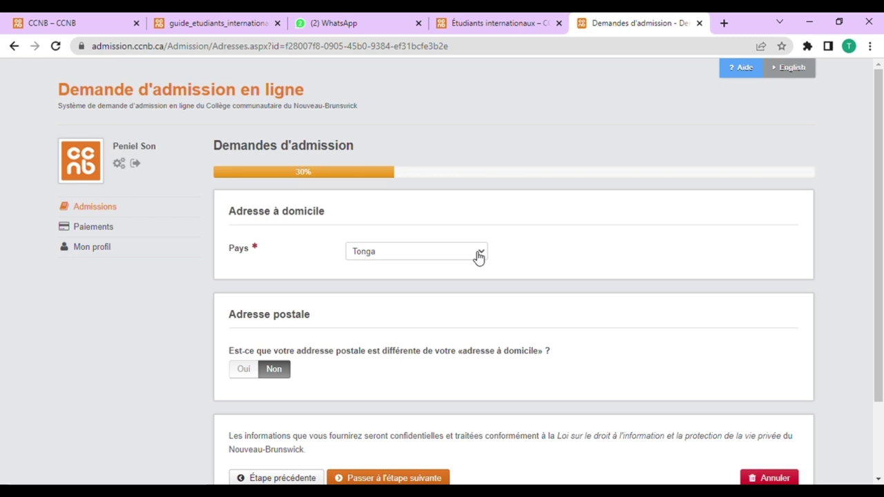
{"action": "key", "text": "Return"}
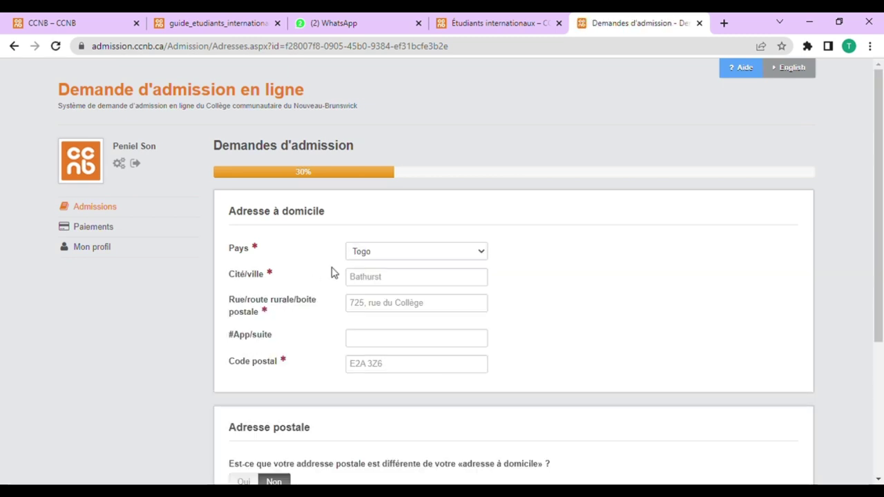
{"action": "left_click", "coordinate": [386, 284]}
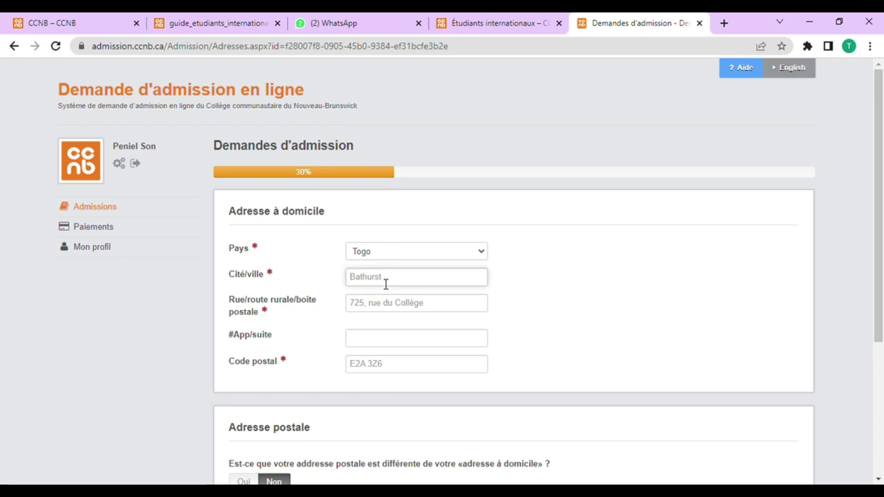
{"action": "type", "text": "lOME"}
{"action": "type", "text": "E"}
{"action": "left_click", "coordinate": [392, 305]}
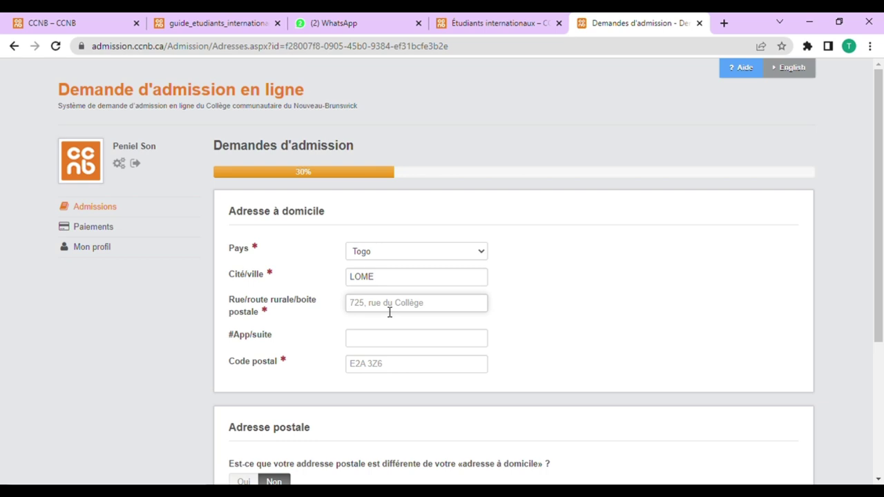
{"action": "type", "text": "12E3124"}
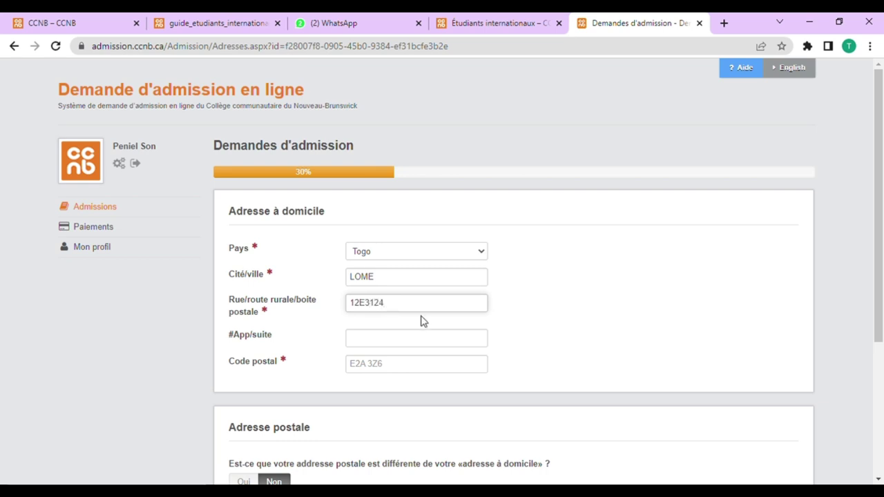
{"action": "left_click", "coordinate": [376, 369]}
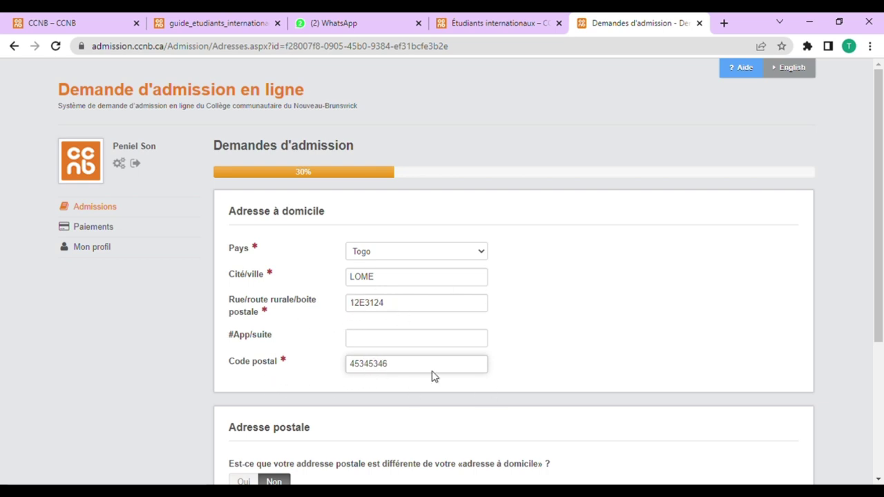
{"action": "left_click_drag", "start_coordinate": [431, 366], "coordinate": [343, 365]}
{"action": "scroll", "coordinate": [279, 399], "scroll_direction": "down", "scroll_amount": 2}
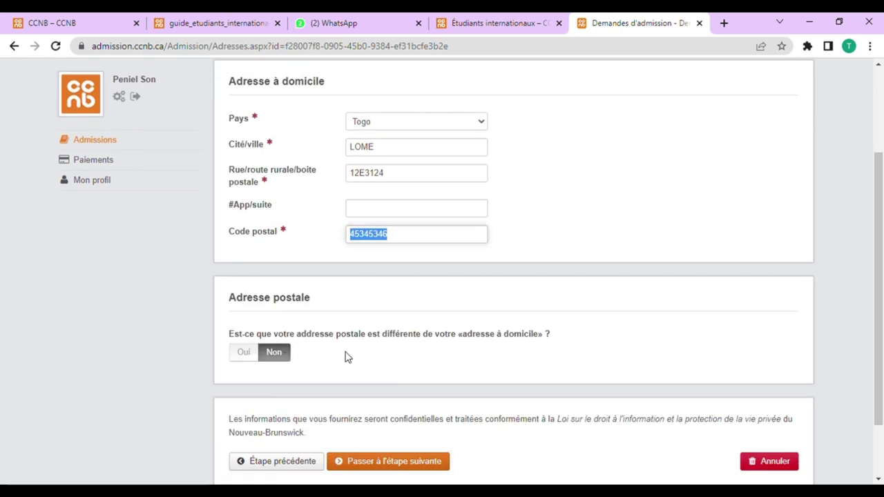
Step: Set the separate postal address to Togo, paste the city name, and save the addresses
{"action": "left_click", "coordinate": [243, 353]}
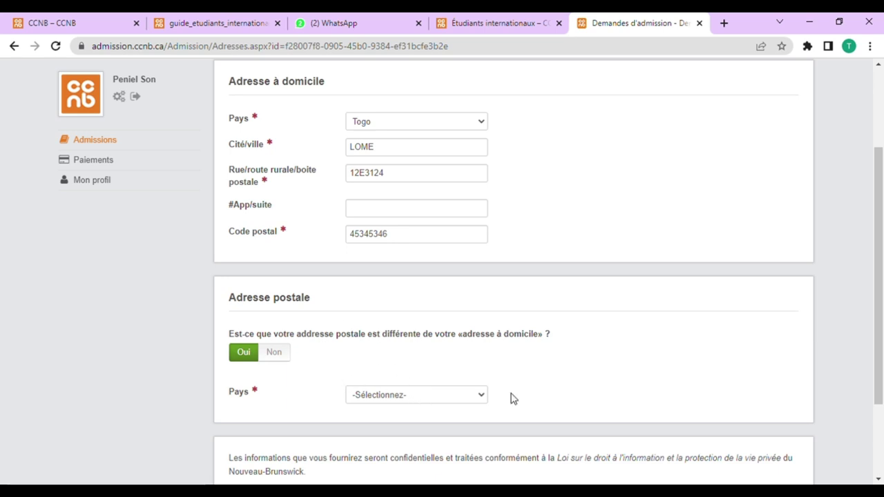
{"action": "key", "text": "t"}
{"action": "key", "text": "t"}
{"action": "key", "text": "t"}
{"action": "key", "text": "t"}
{"action": "key", "text": "t"}
{"action": "key", "text": "t"}
{"action": "key", "text": "t"}
{"action": "key", "text": "t"}
{"action": "key", "text": "t"}
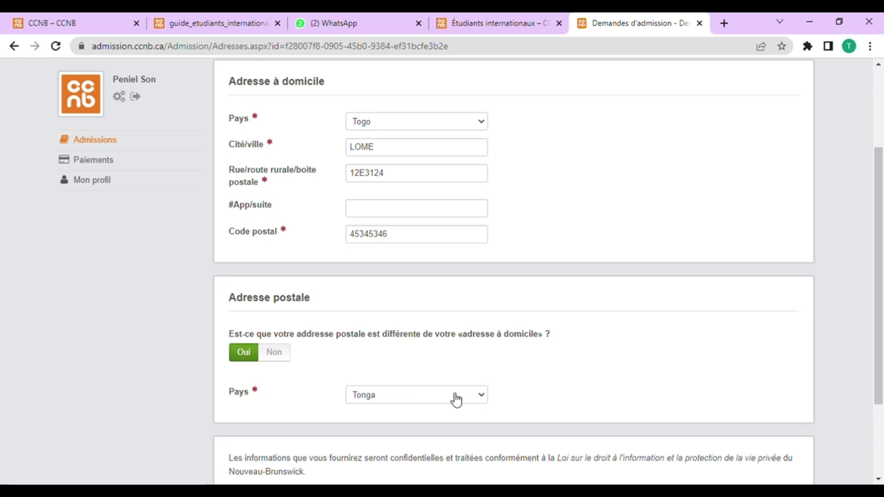
{"action": "key", "text": "Up"}
{"action": "key", "text": "Up"}
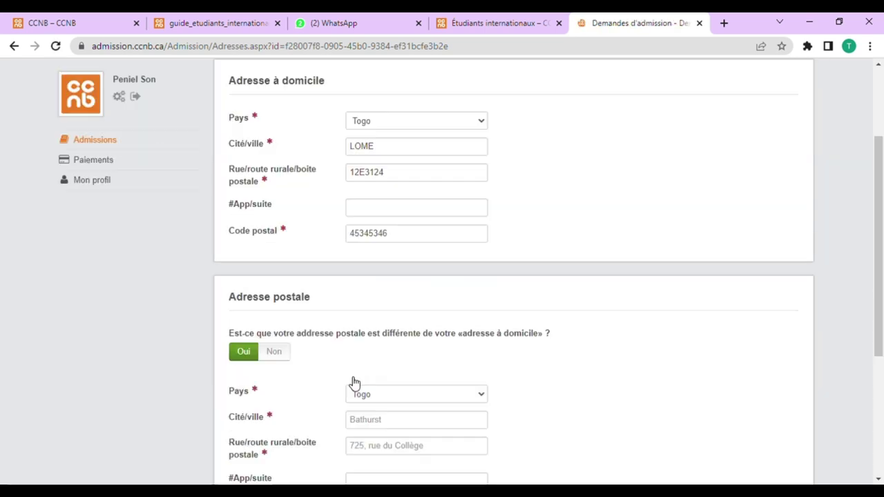
{"action": "scroll", "coordinate": [355, 382], "scroll_direction": "down", "scroll_amount": 2}
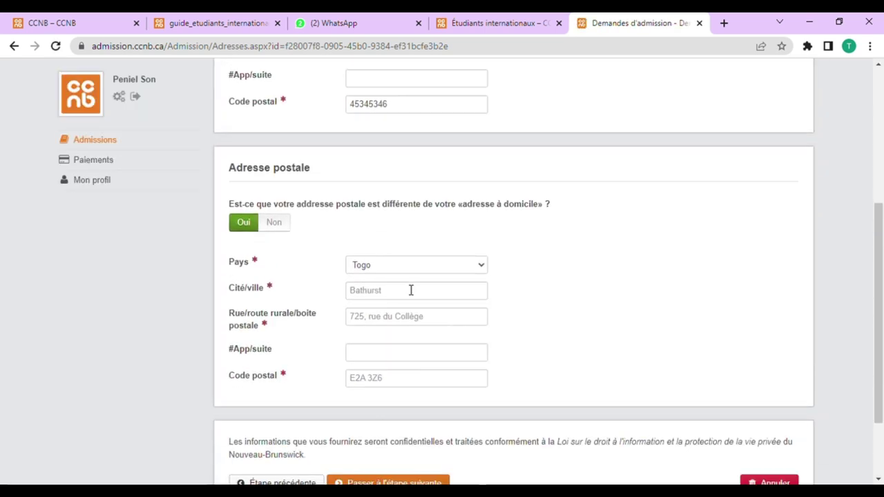
{"action": "scroll", "coordinate": [411, 291], "scroll_direction": "up", "scroll_amount": 3}
{"action": "left_click_drag", "start_coordinate": [377, 212], "coordinate": [355, 222]}
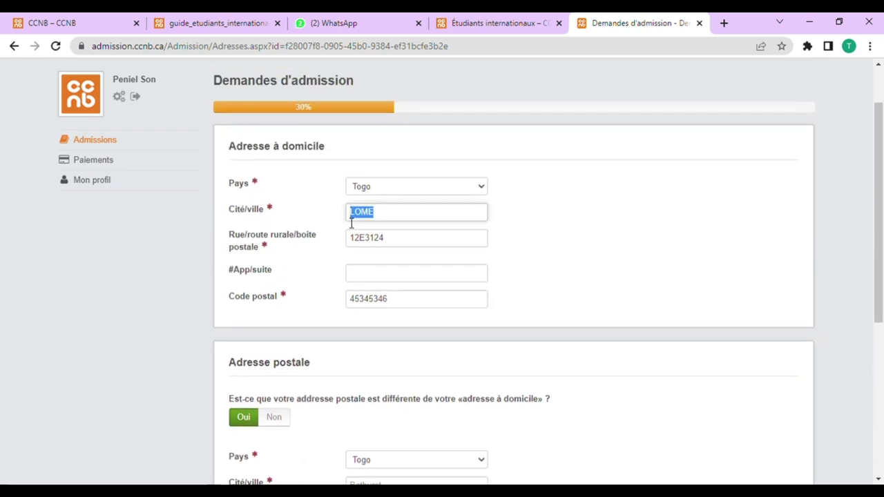
{"action": "scroll", "coordinate": [389, 371], "scroll_direction": "down", "scroll_amount": 2}
{"action": "left_click", "coordinate": [389, 362]}
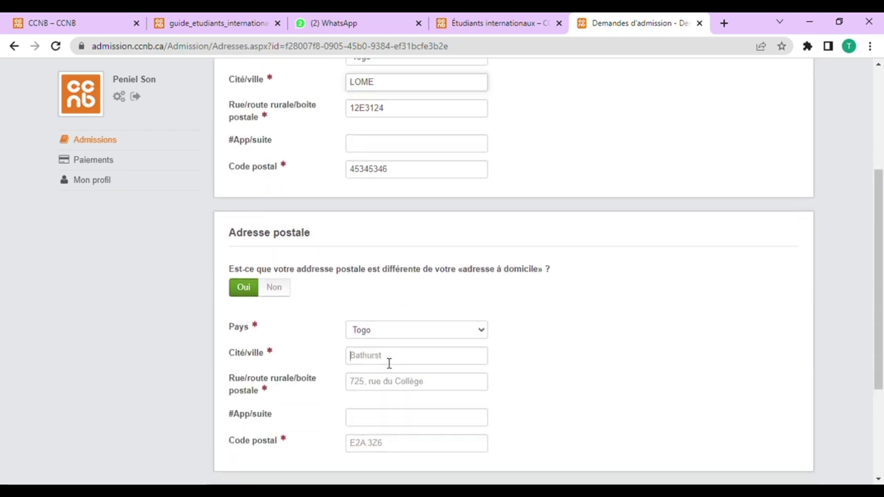
{"action": "type", "text": "LOME"}
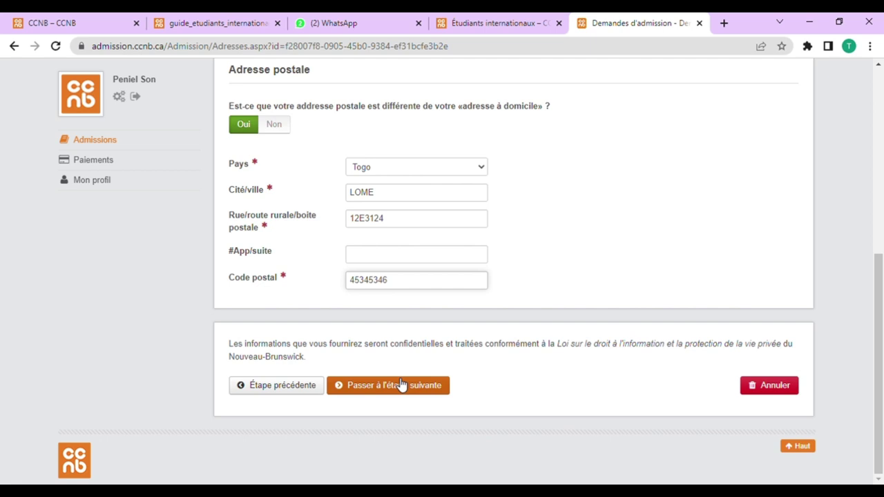
{"action": "left_click", "coordinate": [400, 387]}
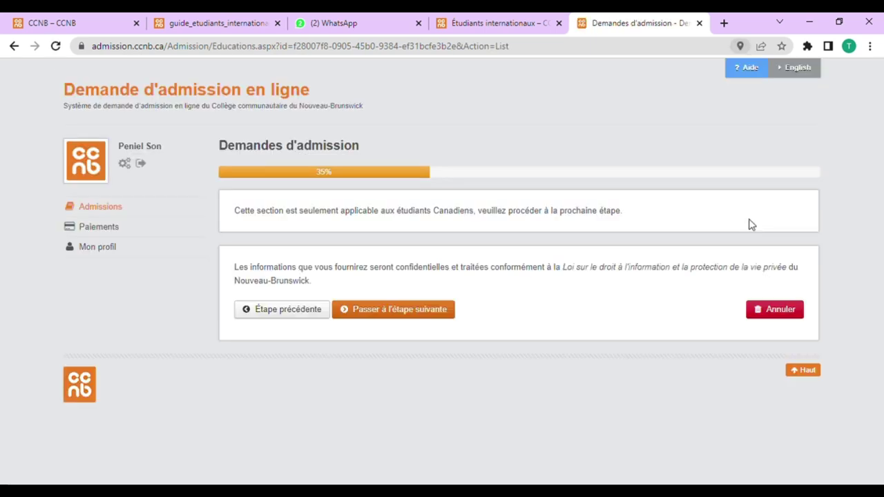
Step: Skip the Canadian-only education section and proceed to the program choice step
{"action": "left_click", "coordinate": [418, 312]}
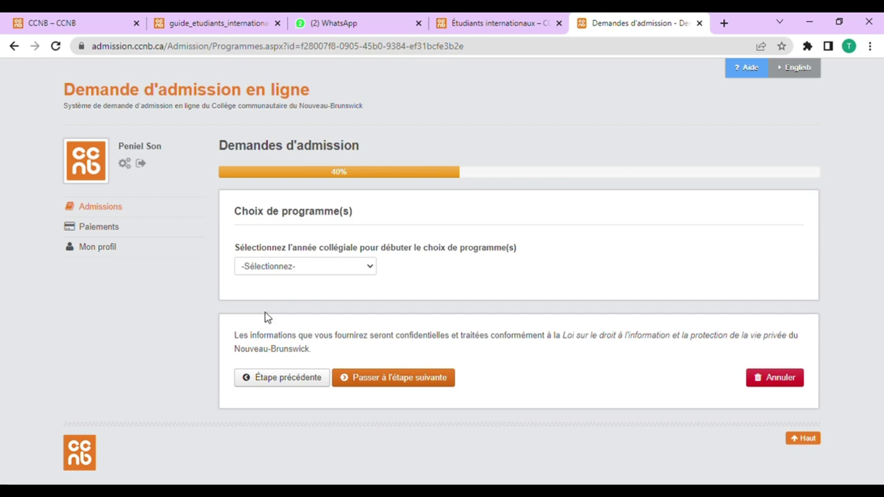
Step: Select the 2023-2024 year with Dessin technique et industriel at Edmundston as first choice
{"action": "left_click", "coordinate": [280, 306]}
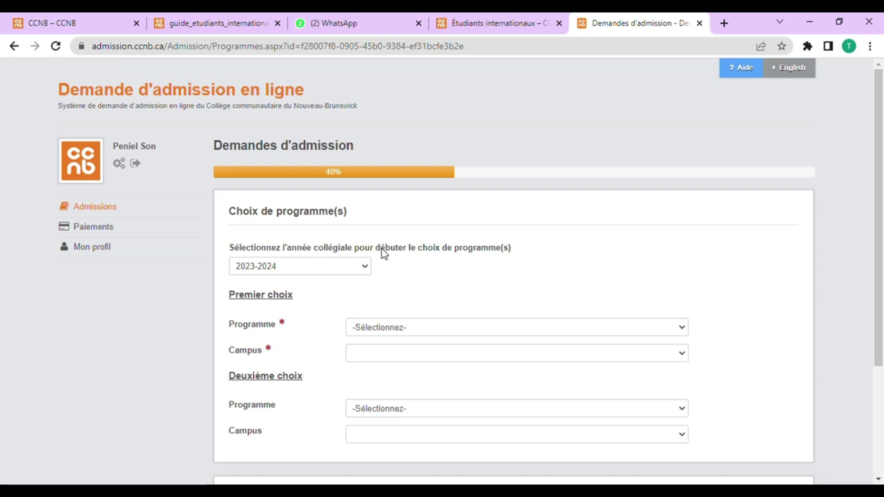
{"action": "key", "text": "d"}
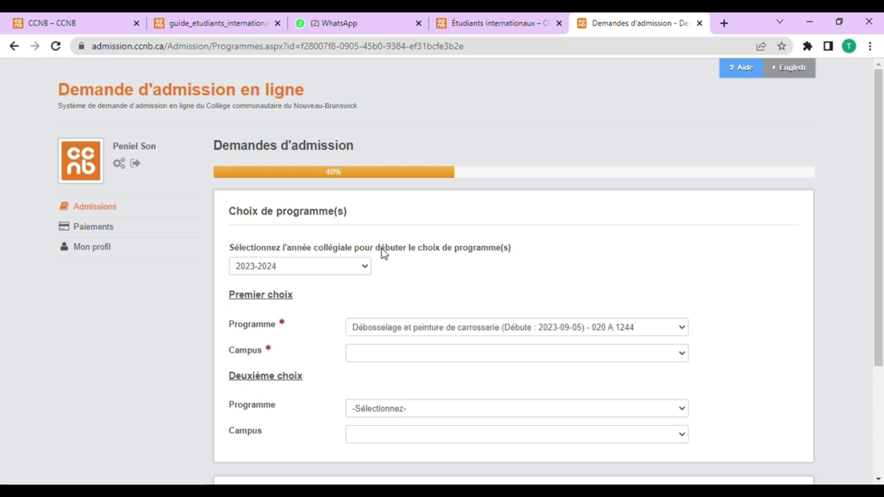
{"action": "key", "text": "d"}
{"action": "key", "text": "Up"}
{"action": "key", "text": "Down"}
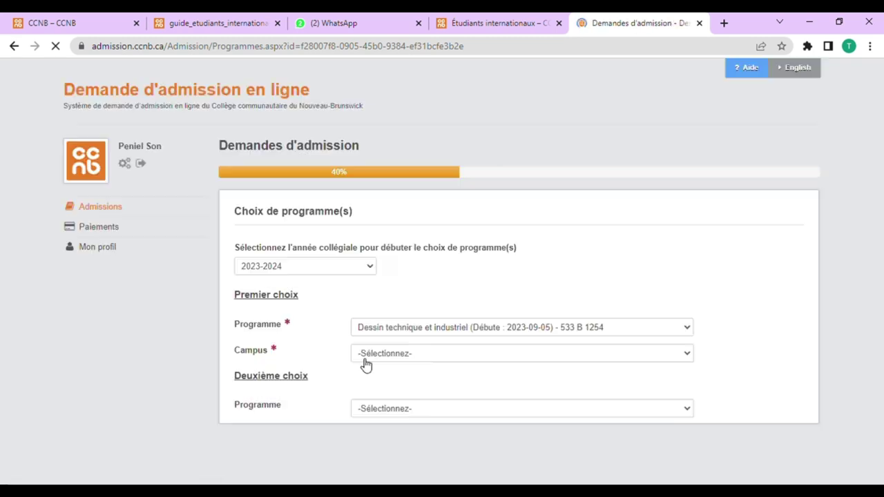
{"action": "scroll", "coordinate": [335, 334], "scroll_direction": "down", "scroll_amount": 1}
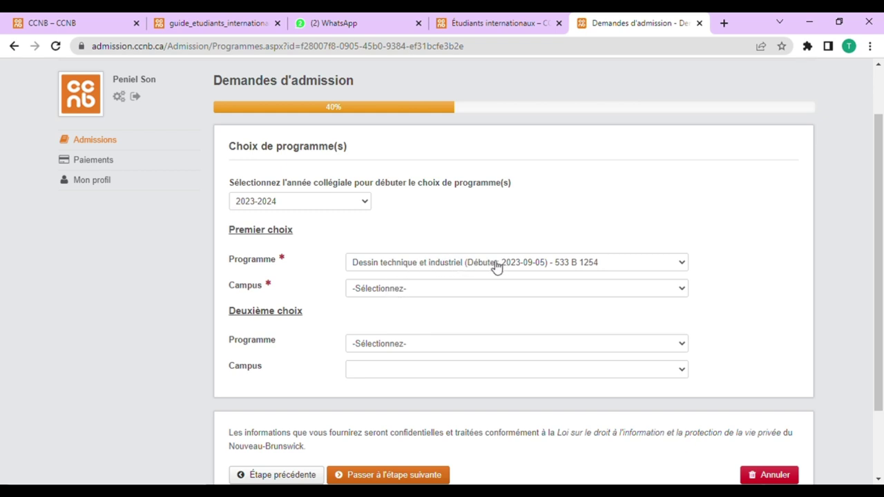
{"action": "left_click", "coordinate": [402, 319]}
Step: Choose Électricité at the Edmundston campus as second choice and continue to the next step
{"action": "scroll", "coordinate": [407, 312], "scroll_direction": "down", "scroll_amount": 1}
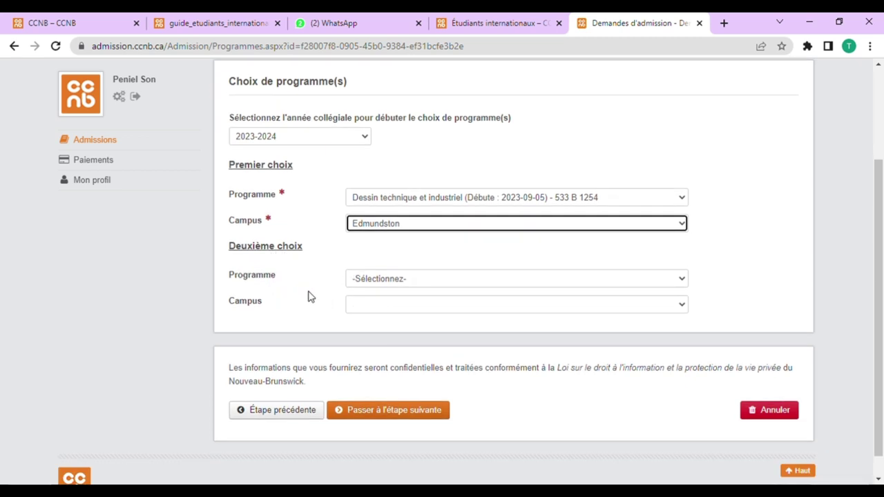
{"action": "left_click", "coordinate": [382, 282]}
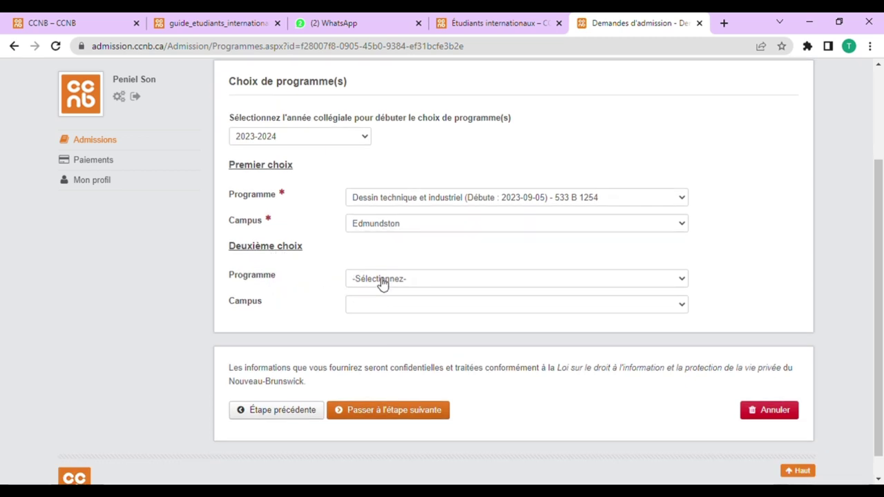
{"action": "left_click", "coordinate": [392, 316]}
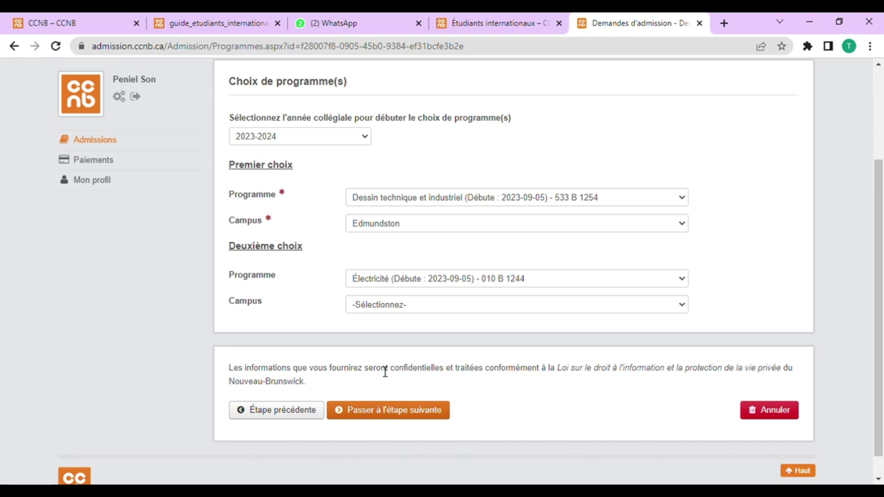
{"action": "key", "text": "Down"}
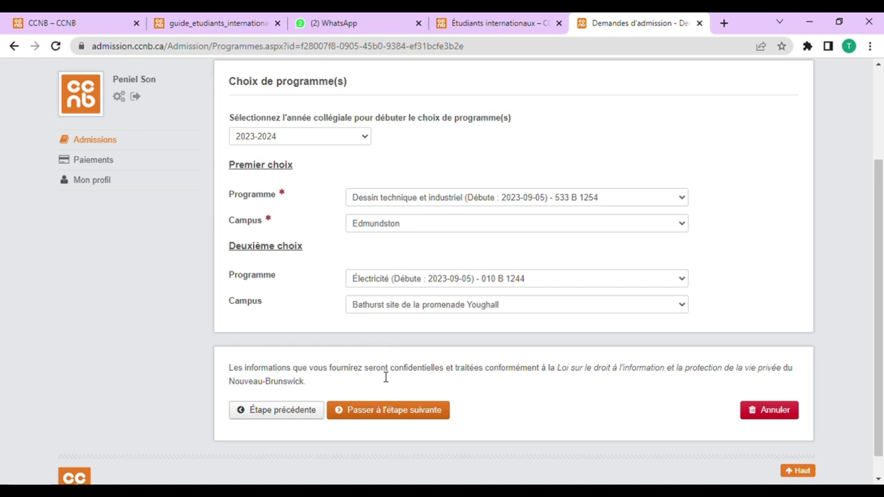
{"action": "key", "text": "e"}
{"action": "scroll", "coordinate": [326, 358], "scroll_direction": "down", "scroll_amount": 1}
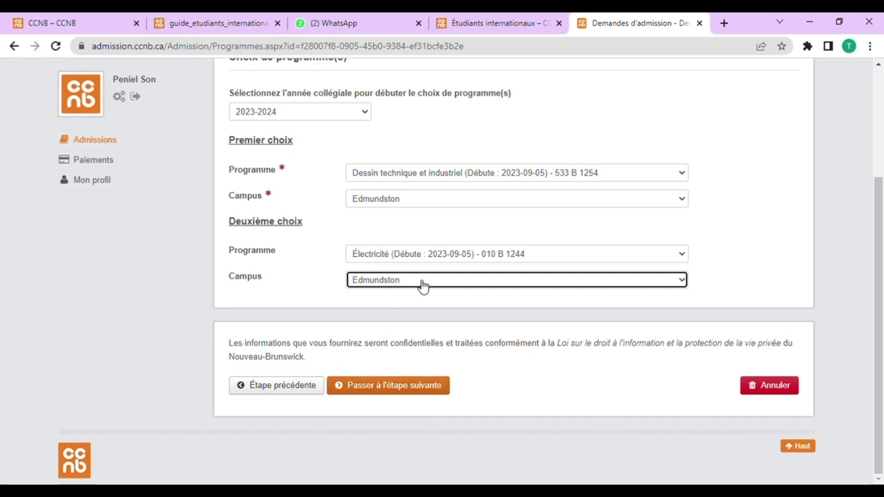
{"action": "left_click", "coordinate": [404, 390]}
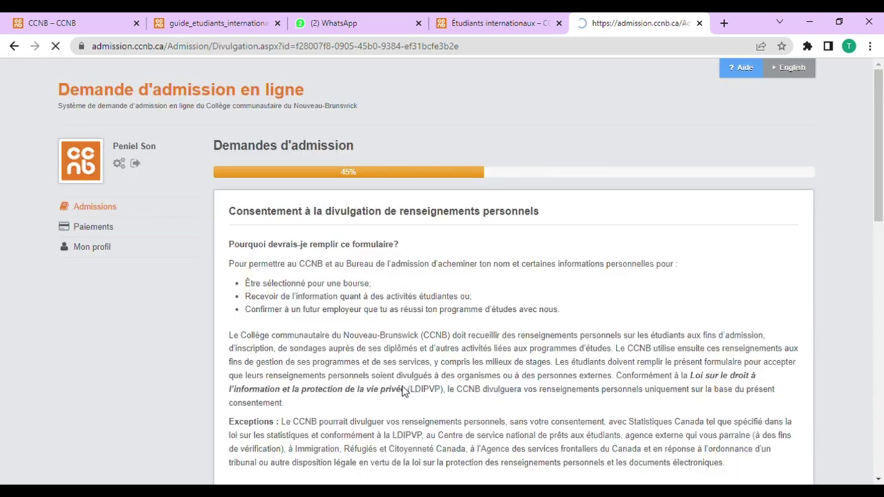
Step: Enter the first parent/guardian name, correcting a typo, and move to the second name field
{"action": "scroll", "coordinate": [351, 272], "scroll_direction": "down", "scroll_amount": 3}
{"action": "scroll", "coordinate": [352, 273], "scroll_direction": "down", "scroll_amount": 8}
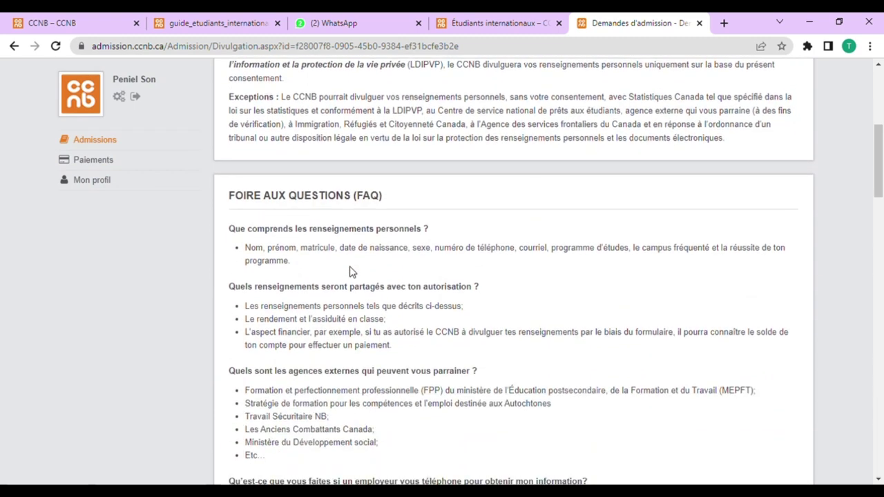
{"action": "scroll", "coordinate": [353, 277], "scroll_direction": "down", "scroll_amount": 3}
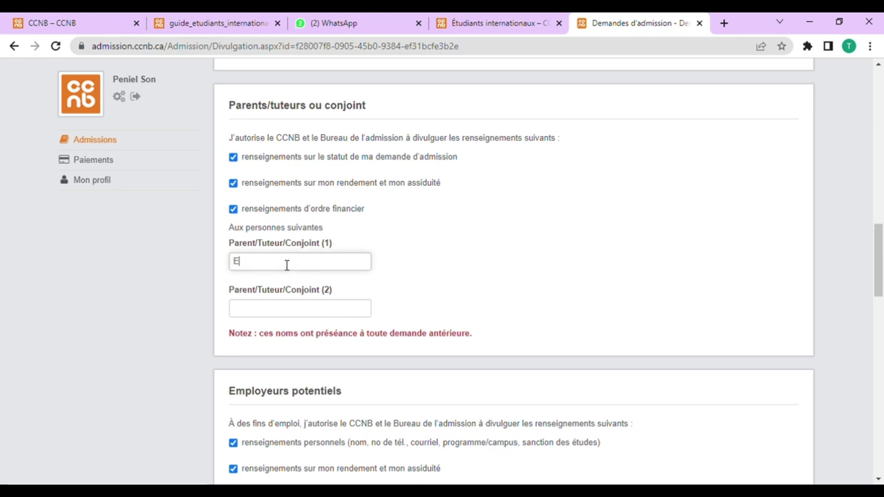
{"action": "type", "text": "DZQ"}
{"action": "key", "text": "BackSpace"}
{"action": "type", "text": "ZARD"}
{"action": "left_click", "coordinate": [288, 310]}
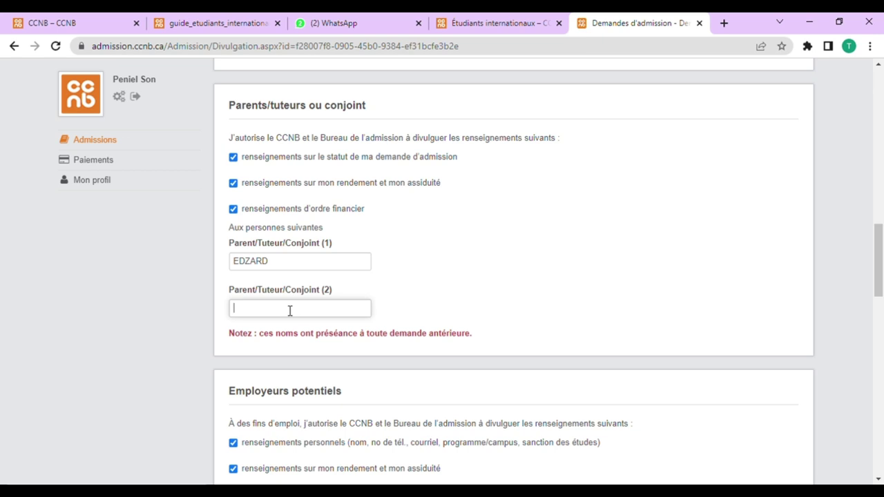
Step: Tick 'J'ai lu et compris…' to accept the personal-information policy and advance to documents
{"action": "scroll", "coordinate": [284, 319], "scroll_direction": "down", "scroll_amount": 5}
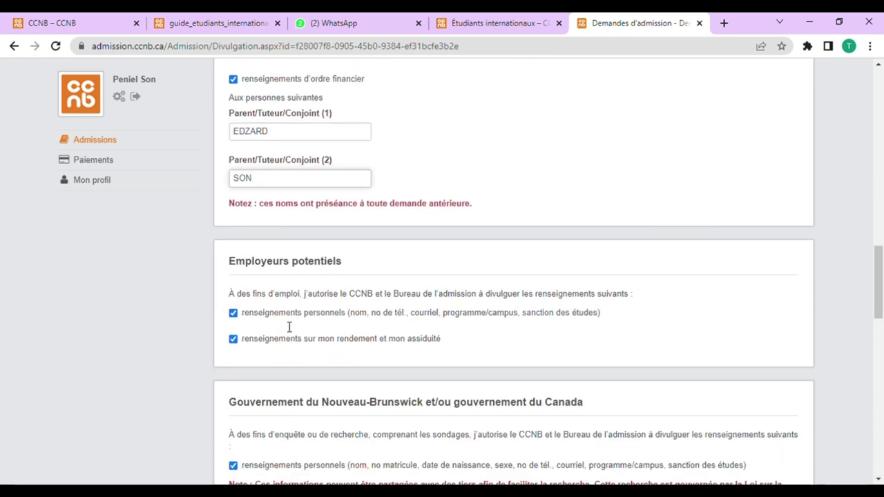
{"action": "scroll", "coordinate": [283, 326], "scroll_direction": "down", "scroll_amount": 2}
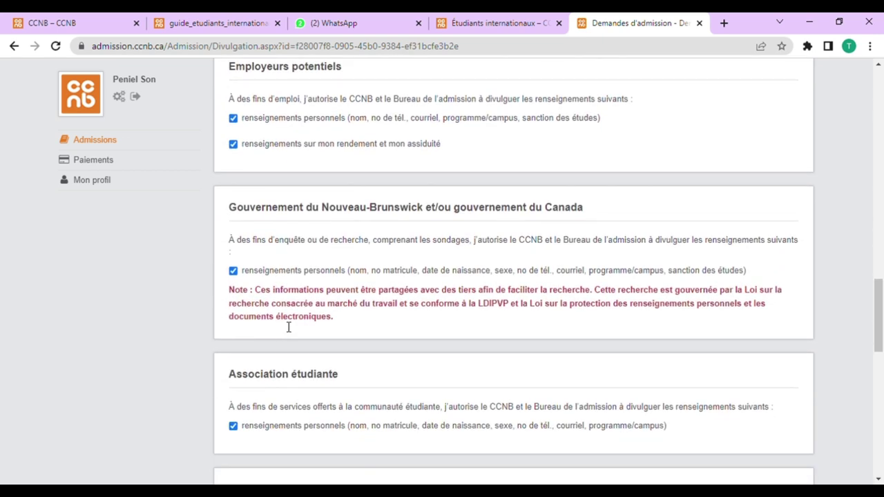
{"action": "scroll", "coordinate": [347, 306], "scroll_direction": "down", "scroll_amount": 10}
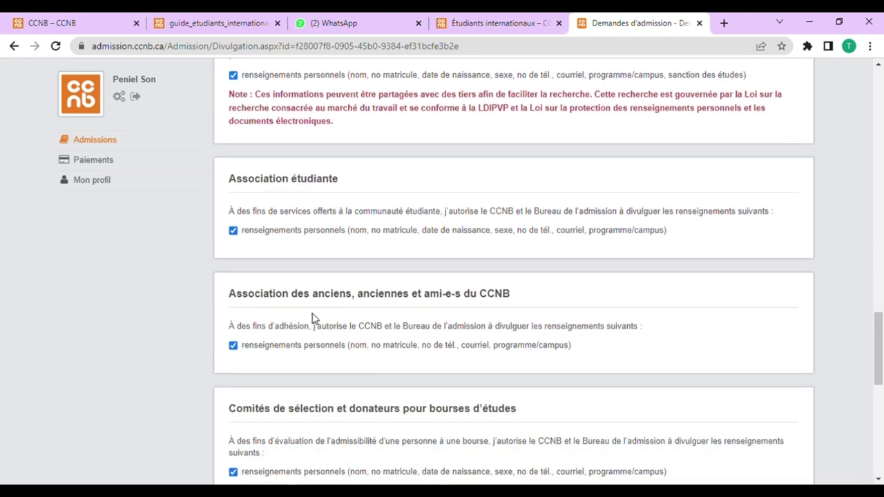
{"action": "scroll", "coordinate": [311, 314], "scroll_direction": "down", "scroll_amount": 4}
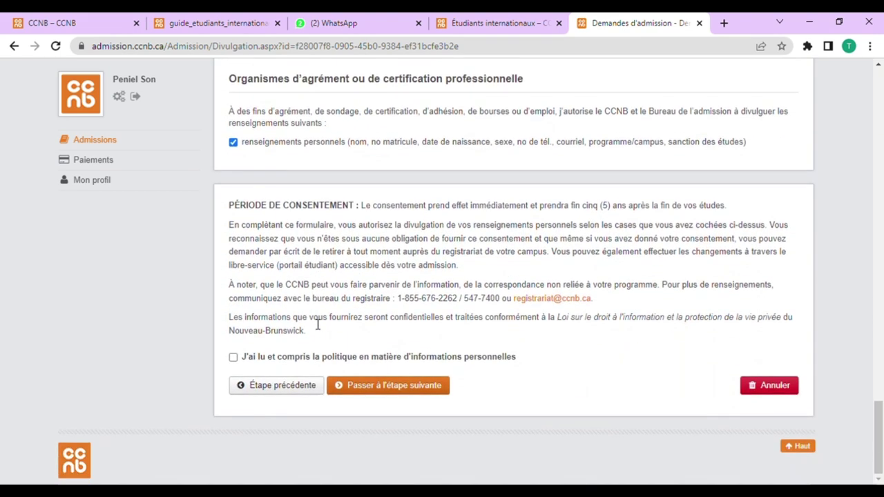
{"action": "left_click", "coordinate": [234, 358]}
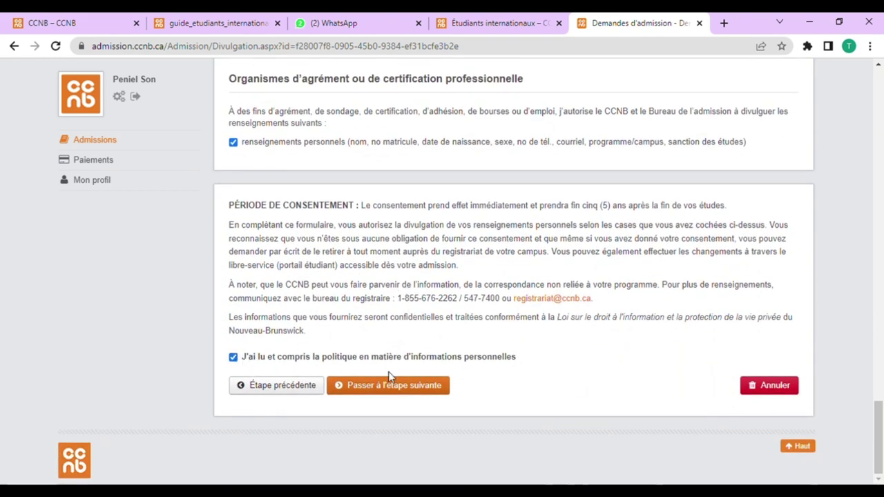
{"action": "left_click", "coordinate": [415, 391]}
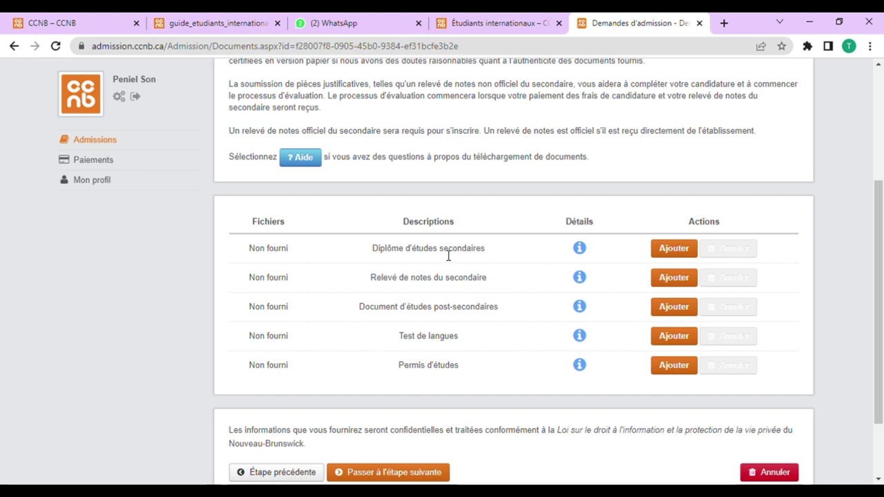
Step: Review the five documents, try adding the diploma, then skip to the 100,00 $ payment step
{"action": "scroll", "coordinate": [451, 254], "scroll_direction": "up", "scroll_amount": 2}
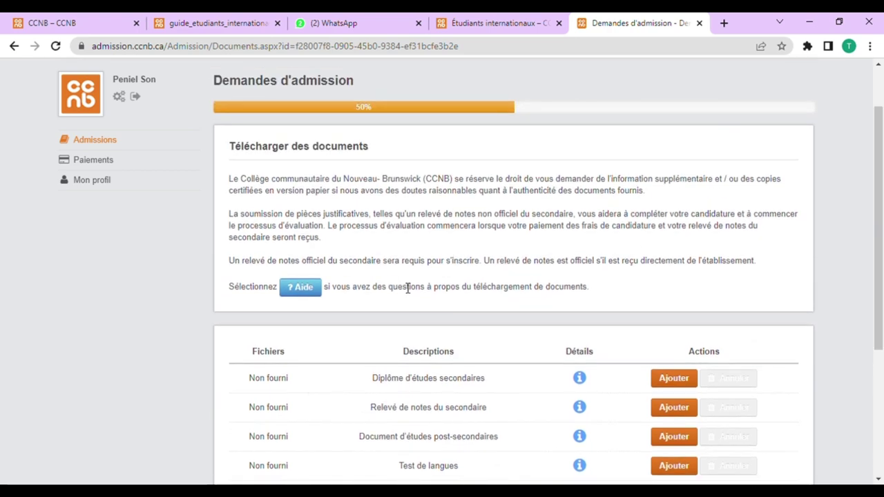
{"action": "scroll", "coordinate": [408, 289], "scroll_direction": "down", "scroll_amount": 2}
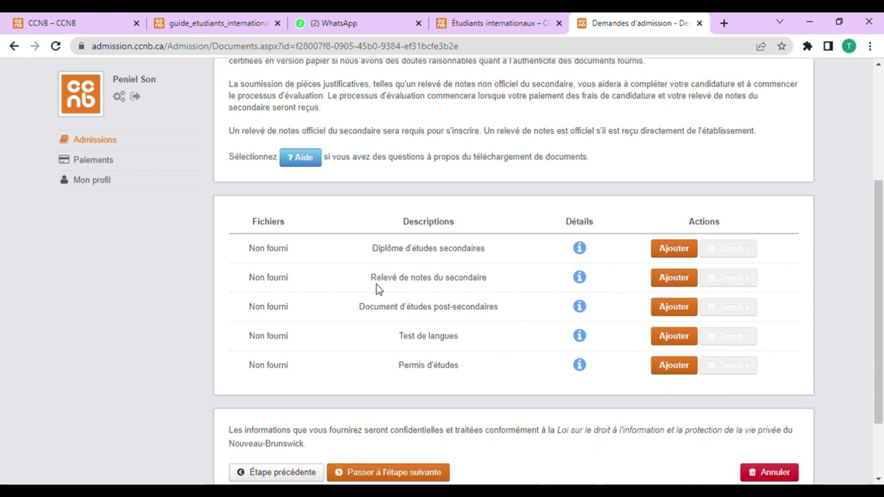
{"action": "scroll", "coordinate": [379, 289], "scroll_direction": "down", "scroll_amount": 2}
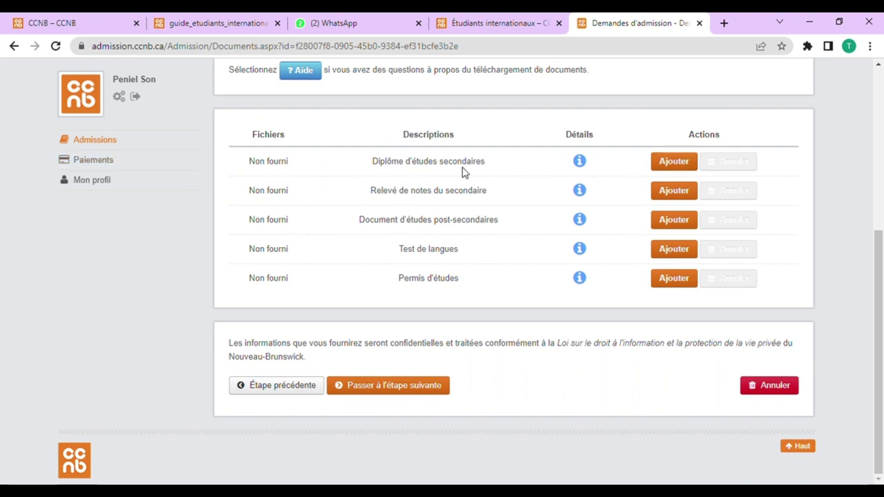
{"action": "left_click", "coordinate": [675, 165]}
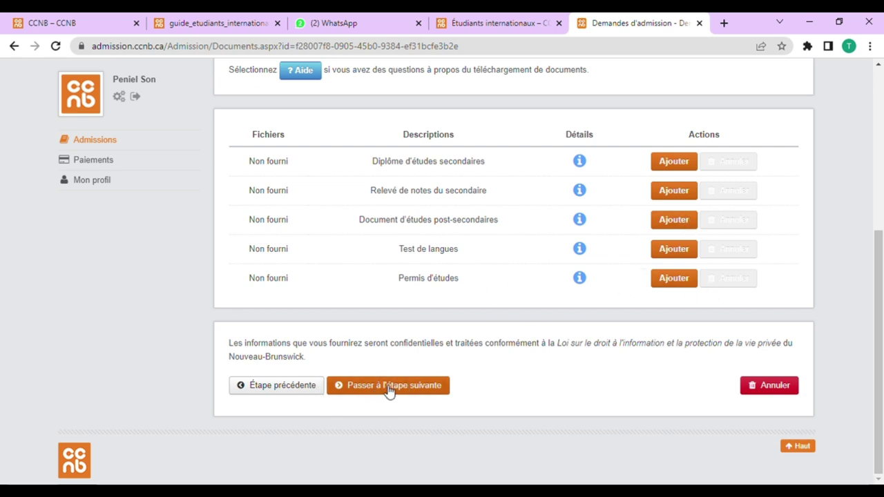
{"action": "left_click", "coordinate": [418, 391]}
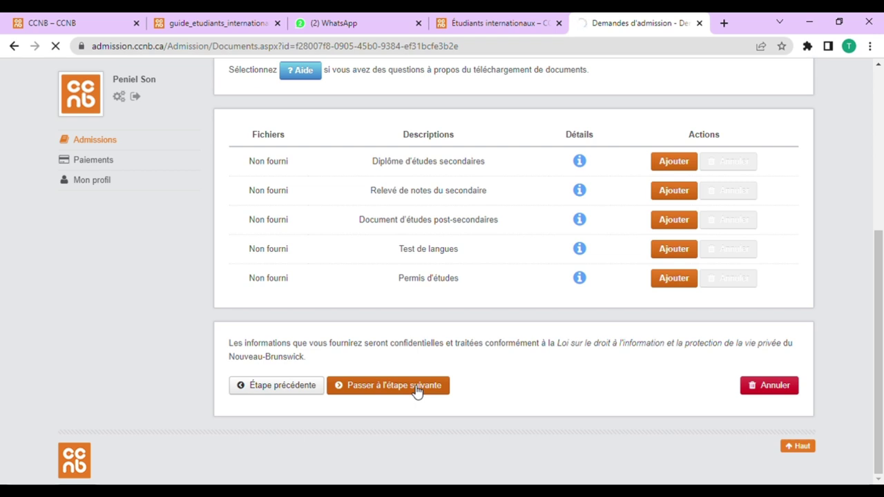
{"action": "scroll", "coordinate": [331, 311], "scroll_direction": "down", "scroll_amount": 1}
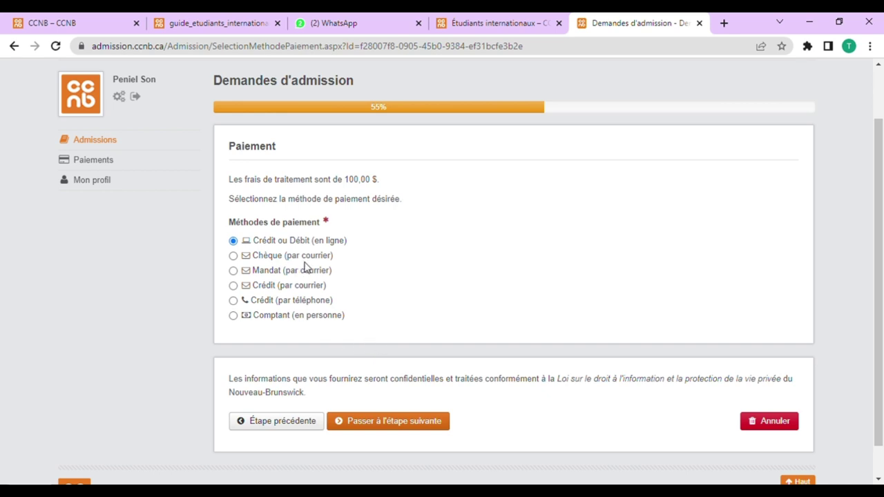
Step: Compare the payment options, briefly selecting Chèque (par courrier)
{"action": "scroll", "coordinate": [306, 267], "scroll_direction": "down", "scroll_amount": 1}
{"action": "scroll", "coordinate": [456, 235], "scroll_direction": "up", "scroll_amount": 2}
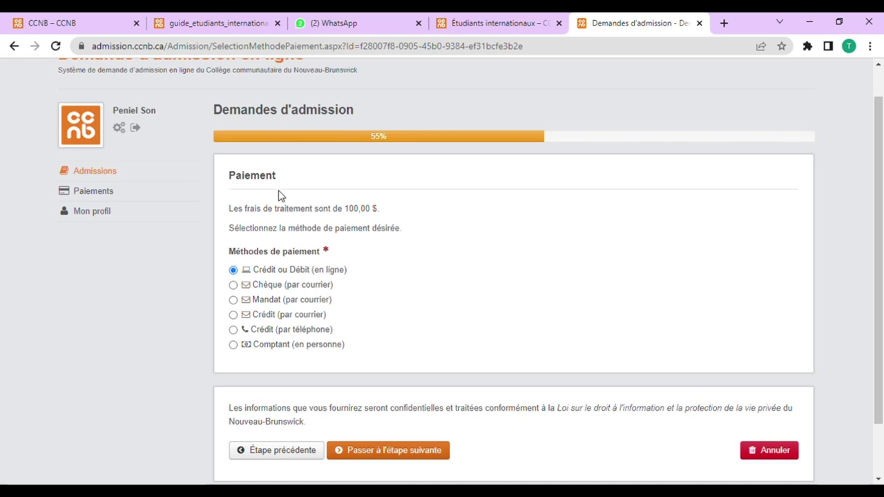
{"action": "scroll", "coordinate": [319, 304], "scroll_direction": "down", "scroll_amount": 2}
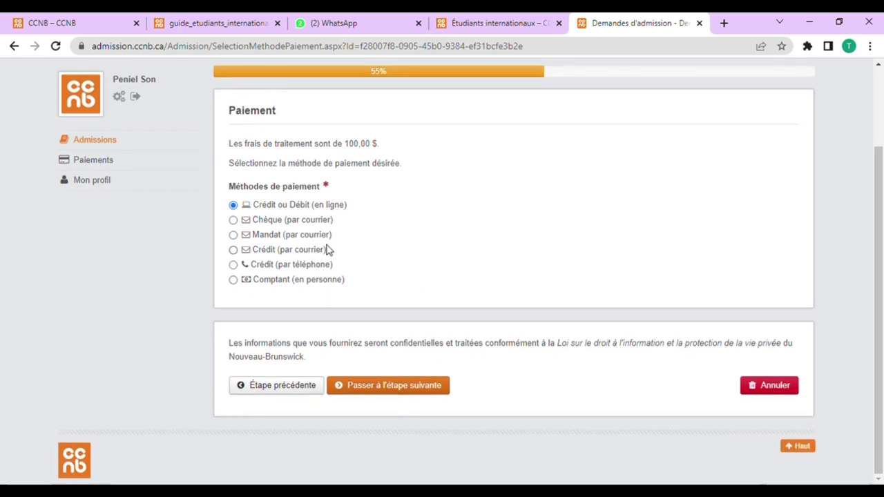
{"action": "scroll", "coordinate": [328, 249], "scroll_direction": "up", "scroll_amount": 2}
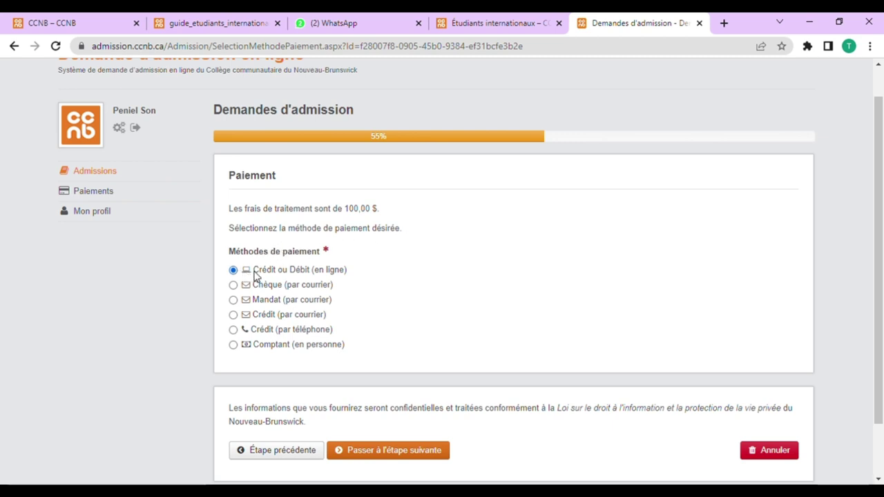
{"action": "left_click_drag", "start_coordinate": [256, 275], "coordinate": [344, 274]}
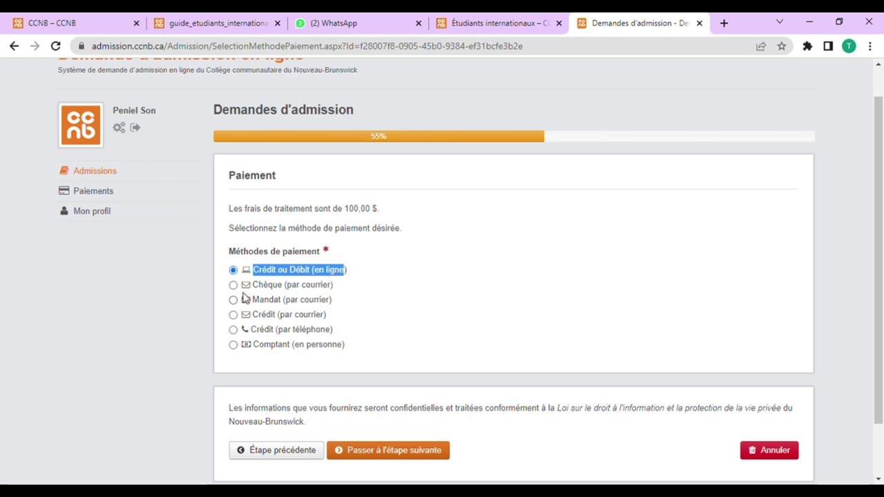
{"action": "left_click_drag", "start_coordinate": [257, 274], "coordinate": [354, 276]}
{"action": "left_click_drag", "start_coordinate": [254, 291], "coordinate": [333, 291]}
{"action": "left_click", "coordinate": [334, 290]}
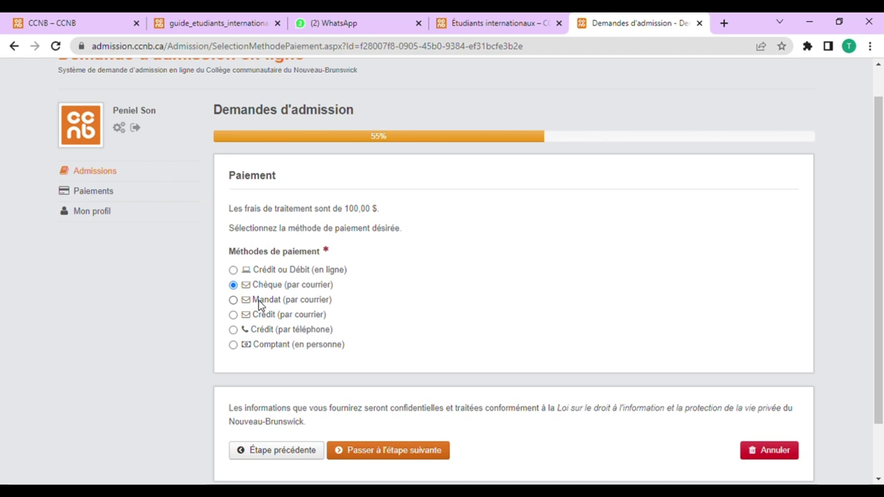
Step: Try Comptant (en personne), then settle on Crédit ou Débit (en ligne) and continue
{"action": "left_click_drag", "start_coordinate": [256, 306], "coordinate": [336, 305]}
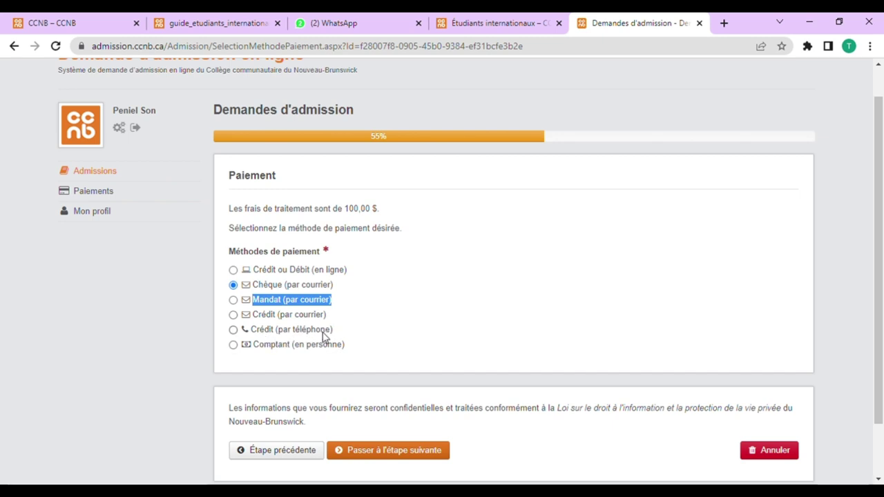
{"action": "left_click_drag", "start_coordinate": [338, 337], "coordinate": [253, 334]}
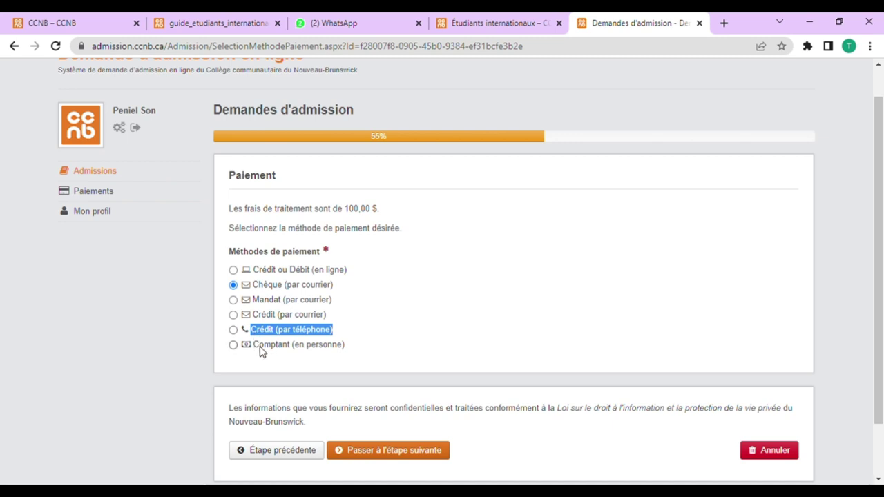
{"action": "left_click_drag", "start_coordinate": [255, 350], "coordinate": [293, 352]}
{"action": "left_click", "coordinate": [348, 350]}
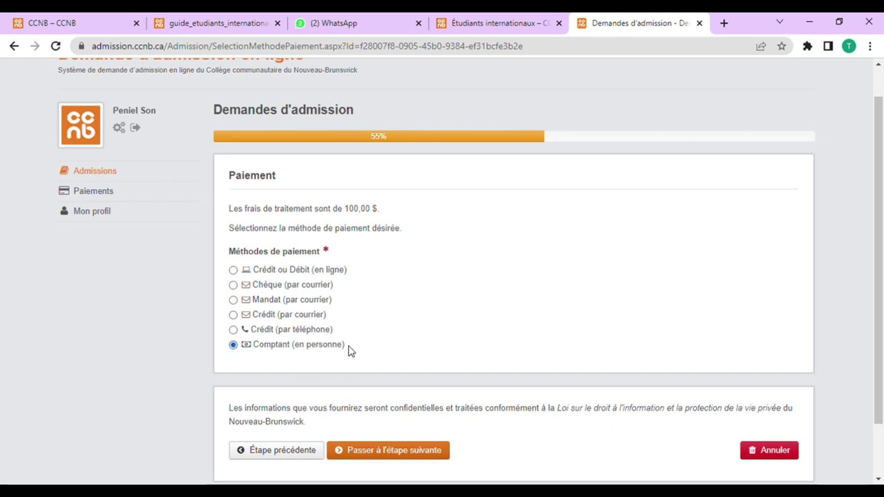
{"action": "left_click_drag", "start_coordinate": [345, 349], "coordinate": [251, 349]}
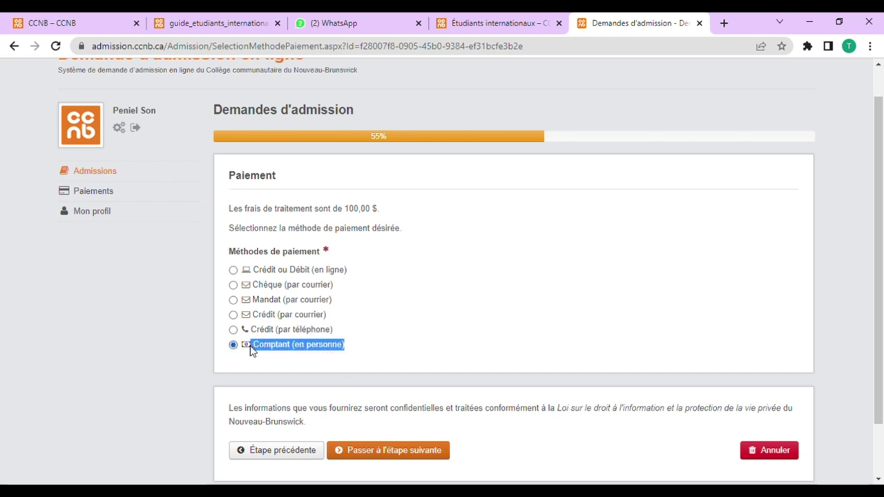
{"action": "left_click", "coordinate": [238, 274]}
{"action": "scroll", "coordinate": [343, 299], "scroll_direction": "down", "scroll_amount": 1}
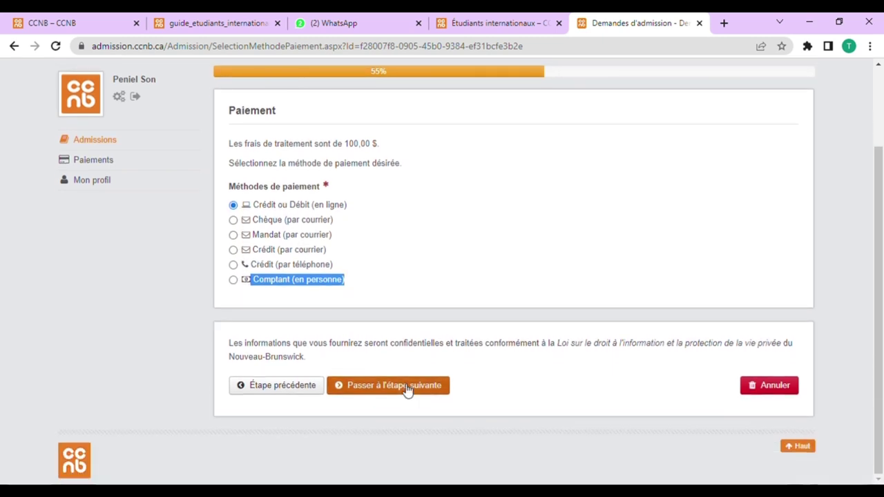
{"action": "left_click", "coordinate": [407, 389]}
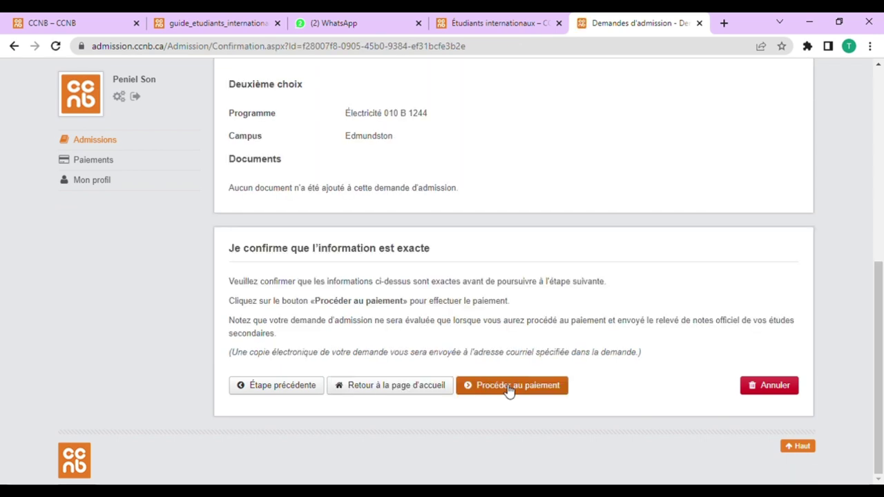
Step: Confirm the summary with 'Procéder au paiement' to open the 100,00 $ Service New Brunswick cart
{"action": "left_click", "coordinate": [524, 394]}
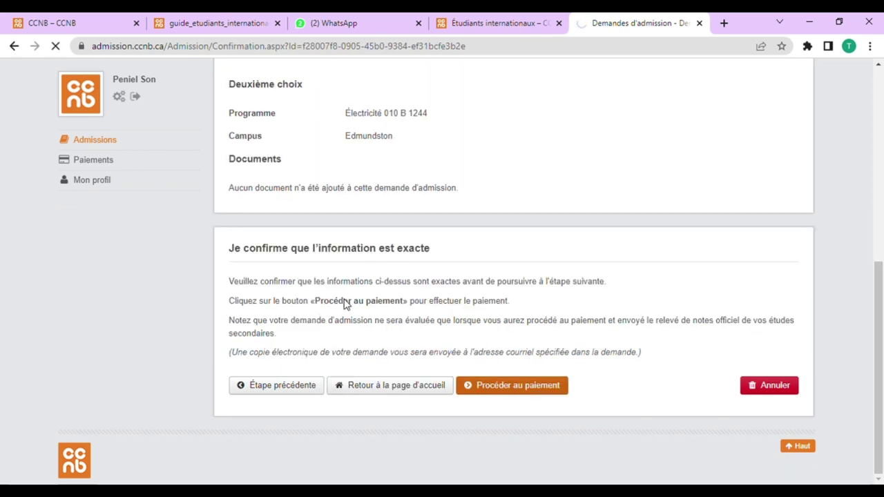
{"action": "scroll", "coordinate": [416, 213], "scroll_direction": "up", "scroll_amount": 2}
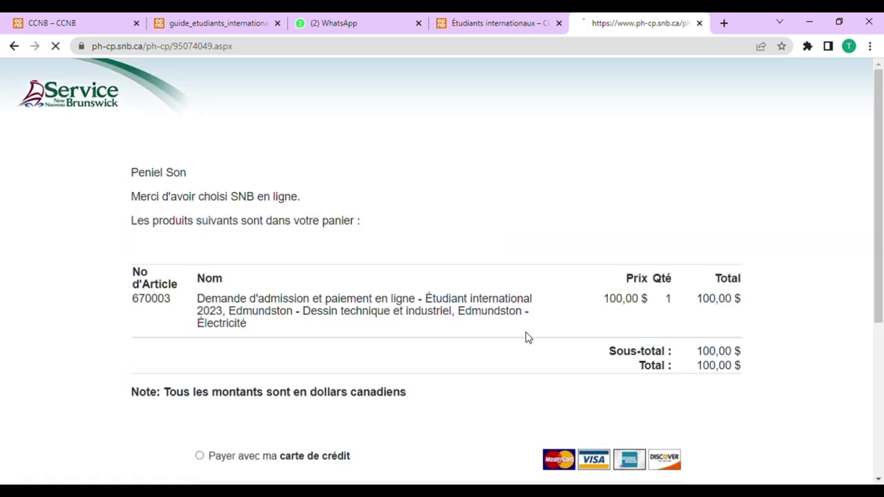
{"action": "scroll", "coordinate": [387, 396], "scroll_direction": "down", "scroll_amount": 2}
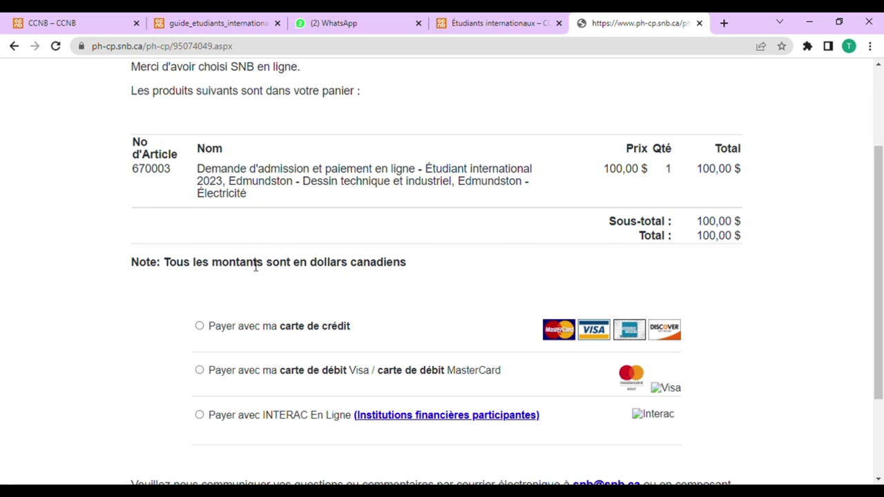
{"action": "scroll", "coordinate": [255, 267], "scroll_direction": "down", "scroll_amount": 1}
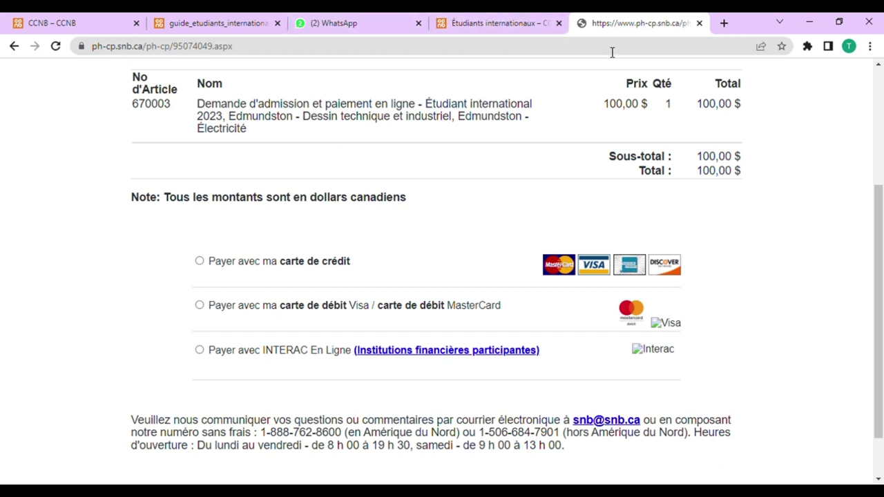
{"action": "scroll", "coordinate": [339, 270], "scroll_direction": "up", "scroll_amount": 1}
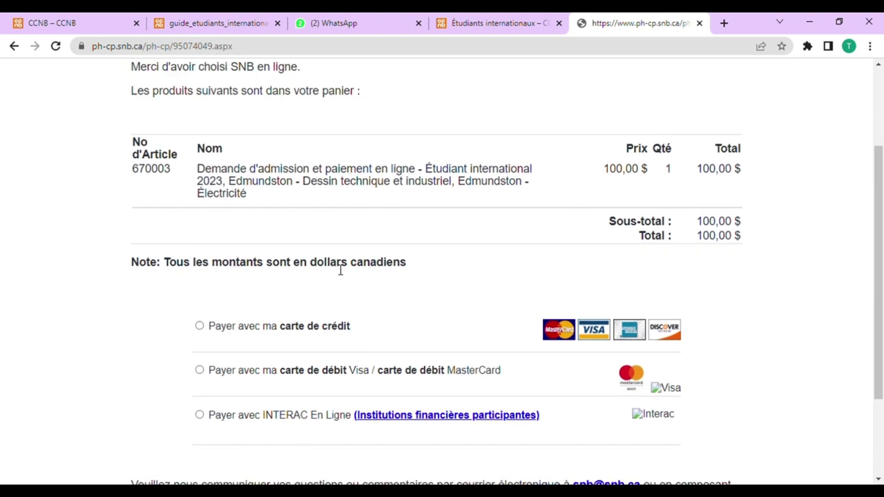
{"action": "left_click", "coordinate": [189, 20]}
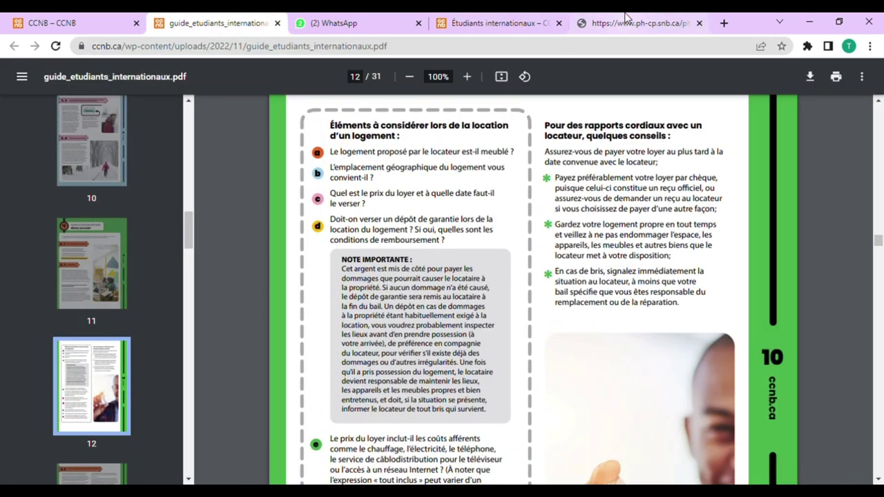
{"action": "left_click", "coordinate": [625, 20]}
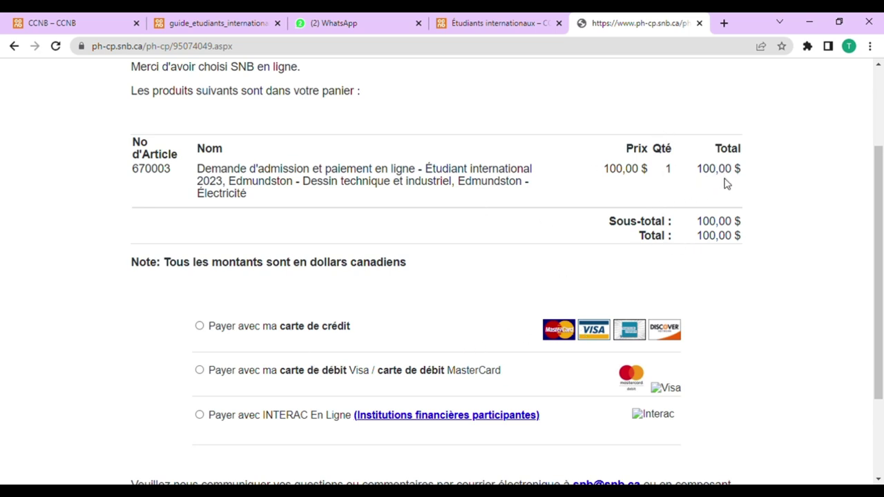
{"action": "scroll", "coordinate": [237, 122], "scroll_direction": "up", "scroll_amount": 1}
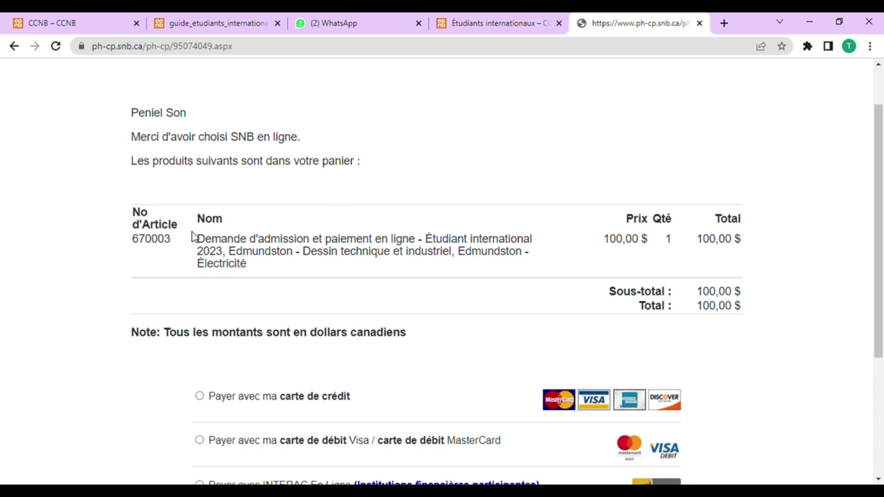
{"action": "left_click_drag", "start_coordinate": [197, 239], "coordinate": [462, 288]}
{"action": "left_click", "coordinate": [458, 286]}
{"action": "left_click_drag", "start_coordinate": [662, 249], "coordinate": [677, 247]}
{"action": "scroll", "coordinate": [291, 293], "scroll_direction": "down", "scroll_amount": 2}
{"action": "scroll", "coordinate": [254, 276], "scroll_direction": "up", "scroll_amount": 2}
{"action": "scroll", "coordinate": [136, 325], "scroll_direction": "down", "scroll_amount": 2}
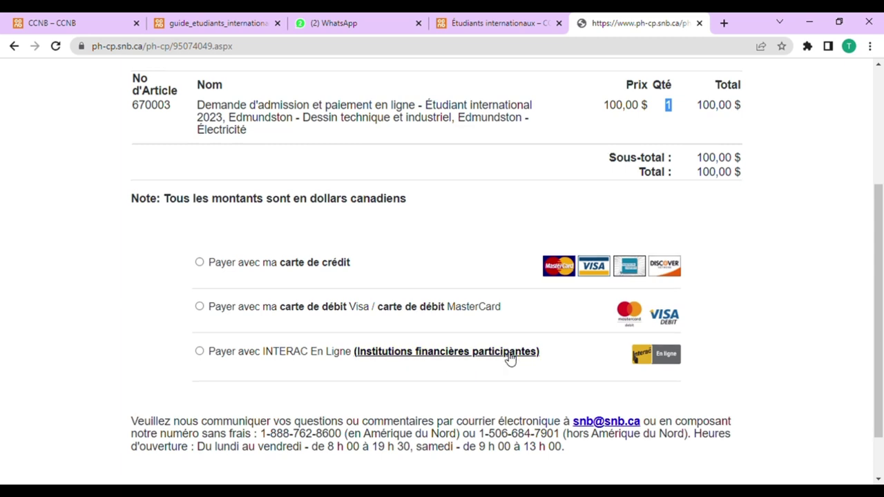
{"action": "scroll", "coordinate": [497, 355], "scroll_direction": "down", "scroll_amount": 2}
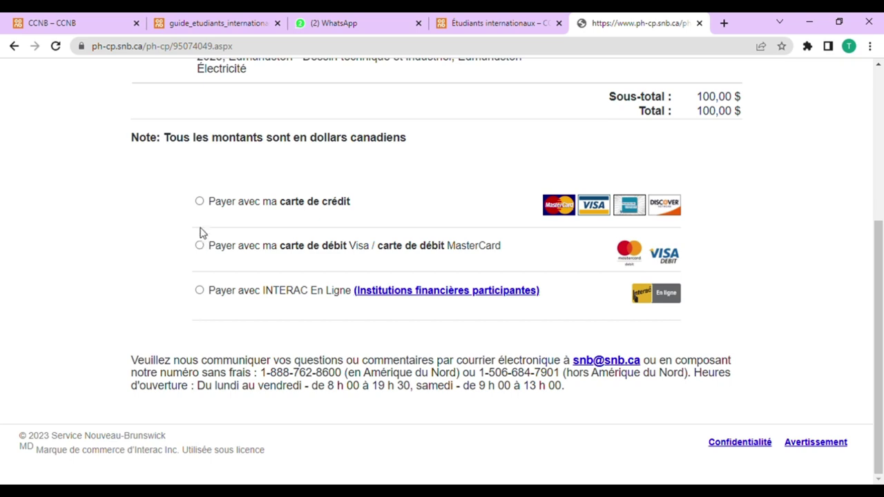
Step: Select credit-card payment, inspect the expiry and CVV fields, then return to the payment-method list
{"action": "left_click", "coordinate": [200, 203]}
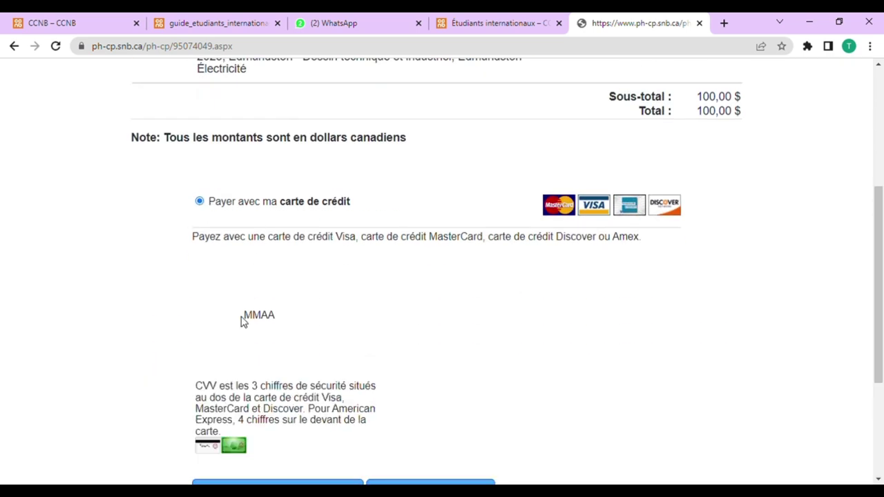
{"action": "scroll", "coordinate": [242, 324], "scroll_direction": "down", "scroll_amount": 2}
{"action": "scroll", "coordinate": [270, 238], "scroll_direction": "up", "scroll_amount": 2}
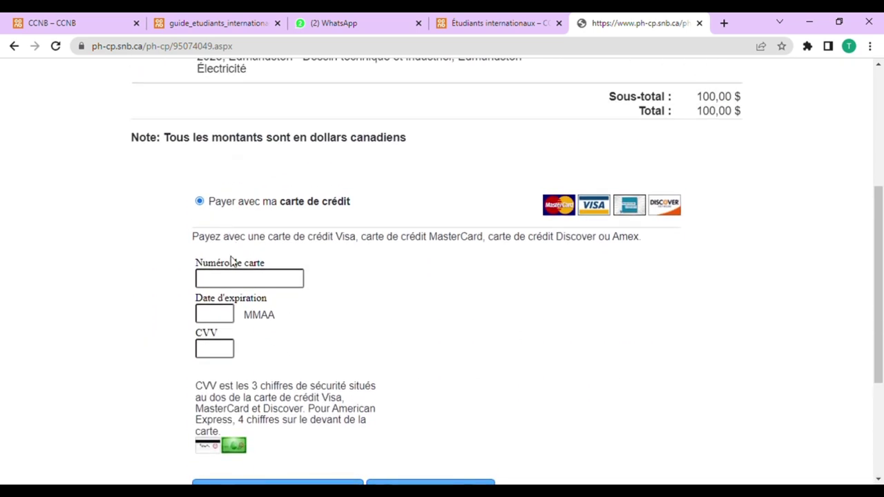
{"action": "left_click", "coordinate": [233, 299]}
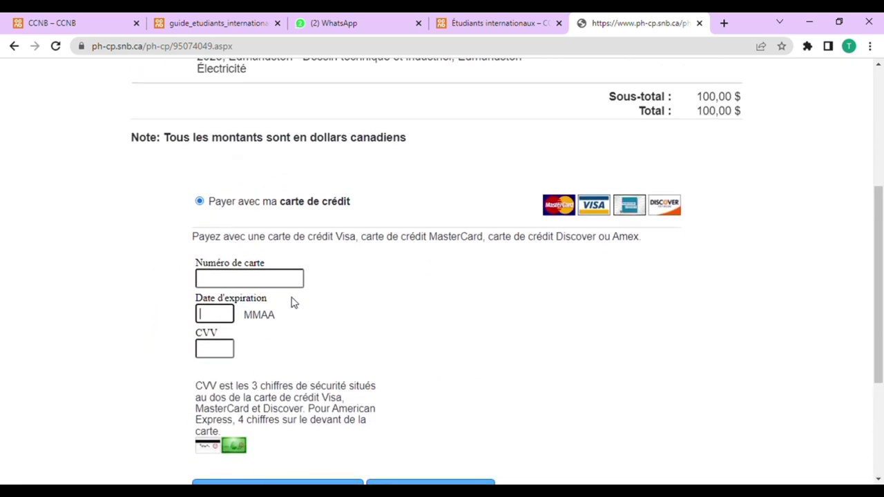
{"action": "left_click", "coordinate": [216, 352]}
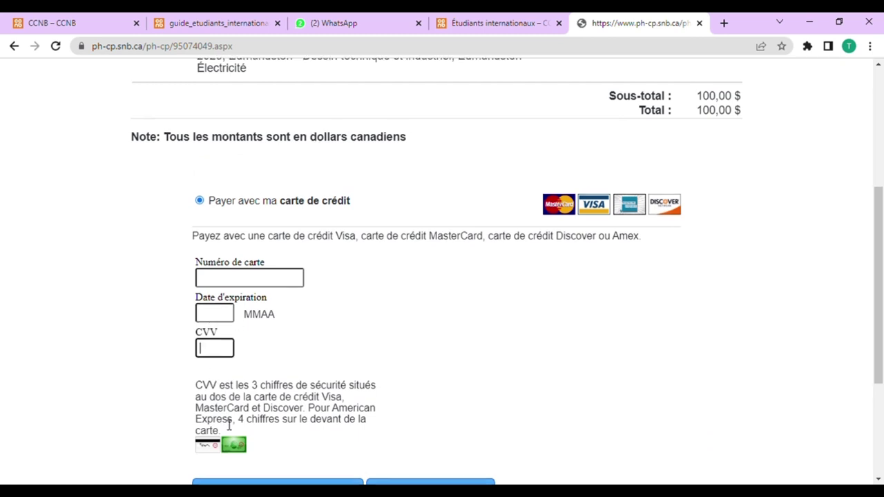
{"action": "scroll", "coordinate": [219, 409], "scroll_direction": "down", "scroll_amount": 1}
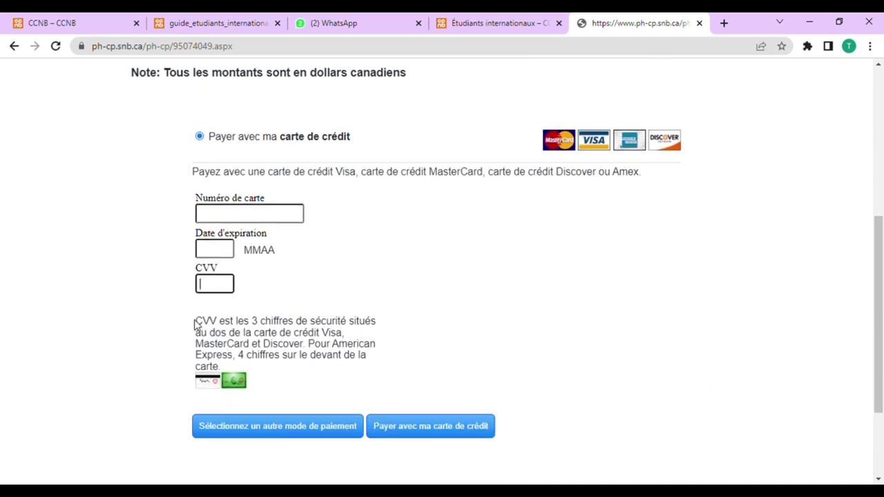
{"action": "left_click_drag", "start_coordinate": [195, 324], "coordinate": [399, 373]}
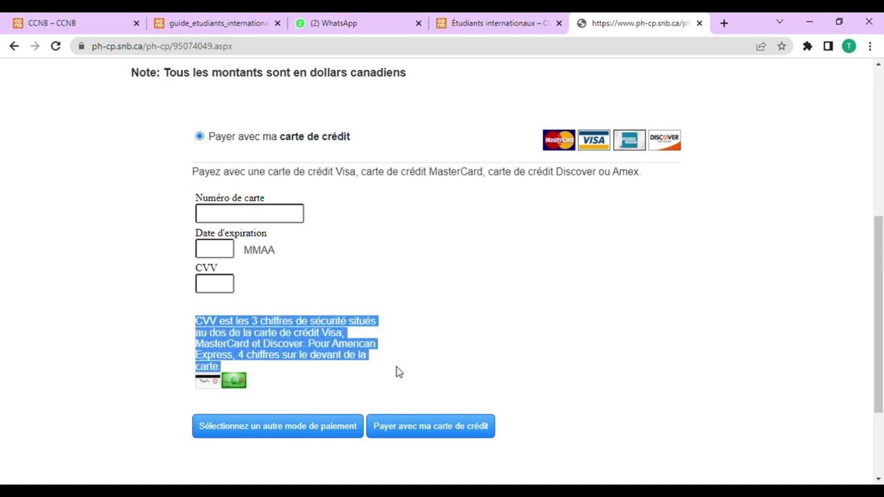
{"action": "left_click", "coordinate": [399, 373]}
{"action": "scroll", "coordinate": [279, 367], "scroll_direction": "down", "scroll_amount": 1}
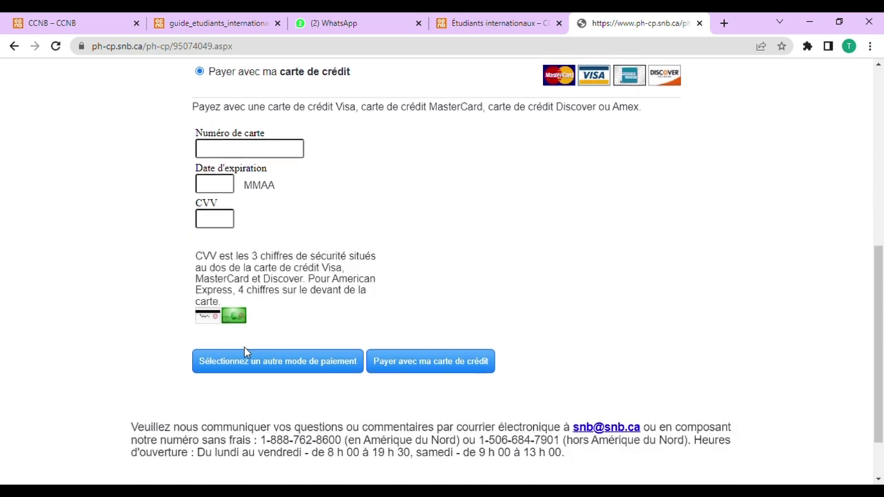
{"action": "scroll", "coordinate": [270, 350], "scroll_direction": "down", "scroll_amount": 1}
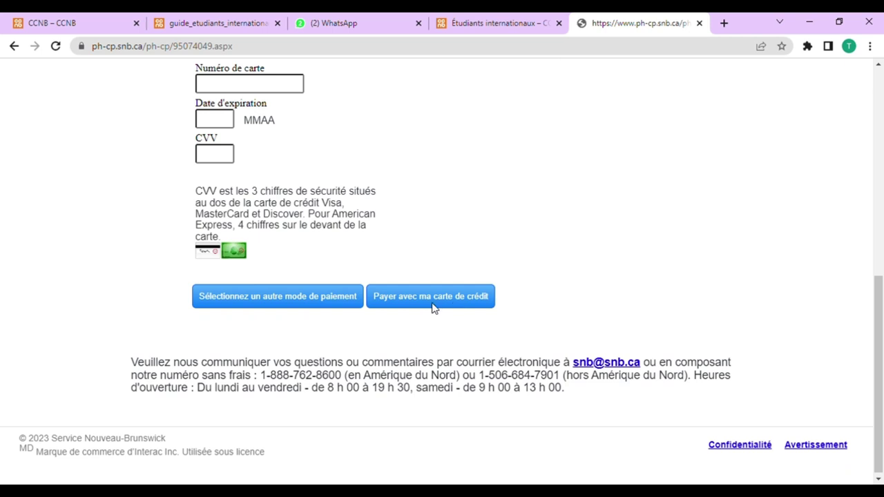
{"action": "left_click", "coordinate": [307, 304]}
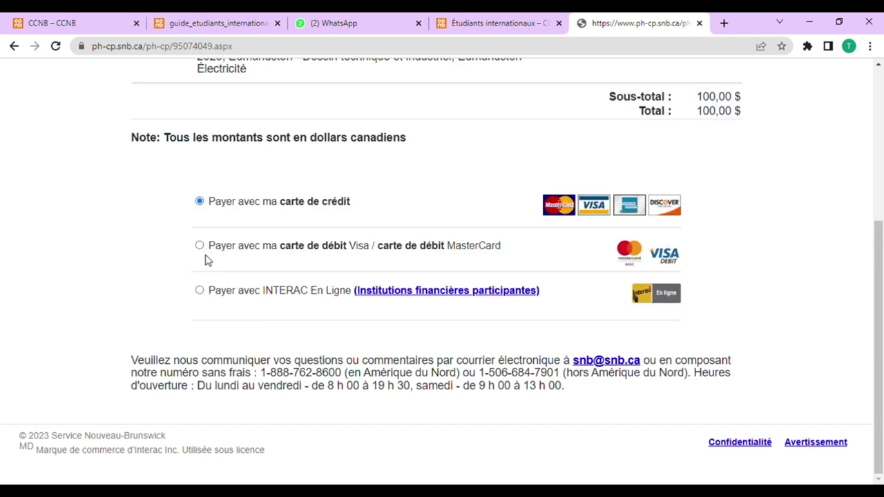
Step: Select INTERAC En Ligne, then switch to the CCNB 'Étudiants internationaux' tab
{"action": "left_click", "coordinate": [200, 291]}
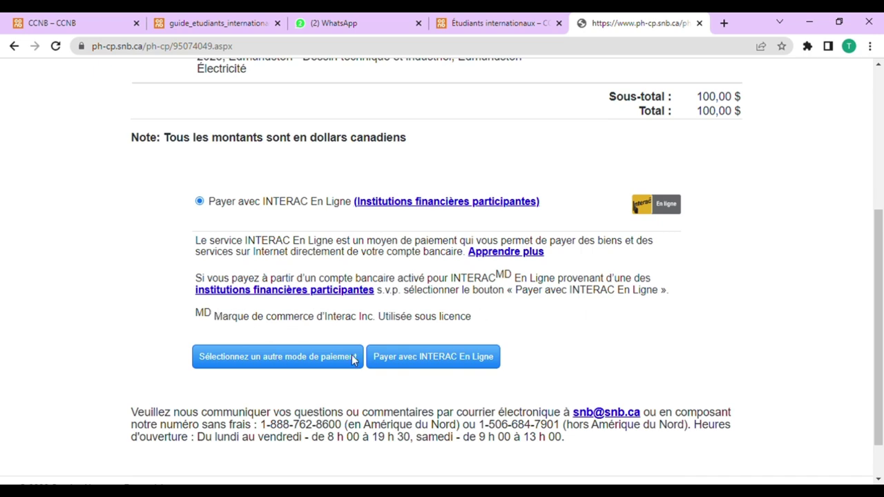
{"action": "scroll", "coordinate": [321, 349], "scroll_direction": "down", "scroll_amount": 1}
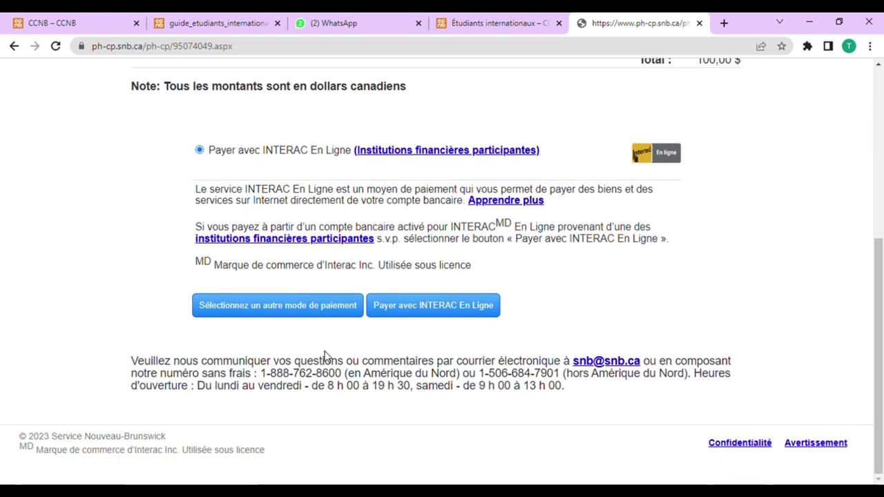
{"action": "scroll", "coordinate": [572, 263], "scroll_direction": "up", "scroll_amount": 2}
{"action": "scroll", "coordinate": [572, 262], "scroll_direction": "up", "scroll_amount": 3}
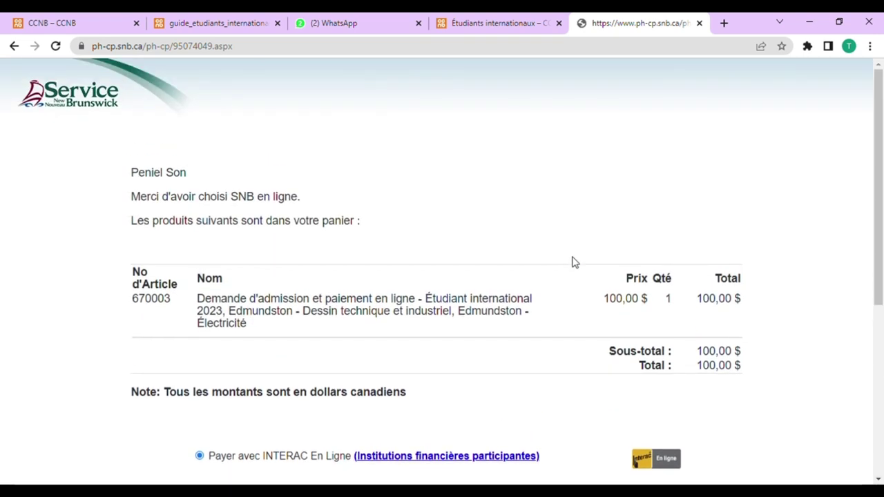
{"action": "left_click", "coordinate": [504, 19]}
{"action": "mouse_move", "coordinate": [401, 157]}
{"action": "scroll", "coordinate": [458, 339], "scroll_direction": "down", "scroll_amount": 5}
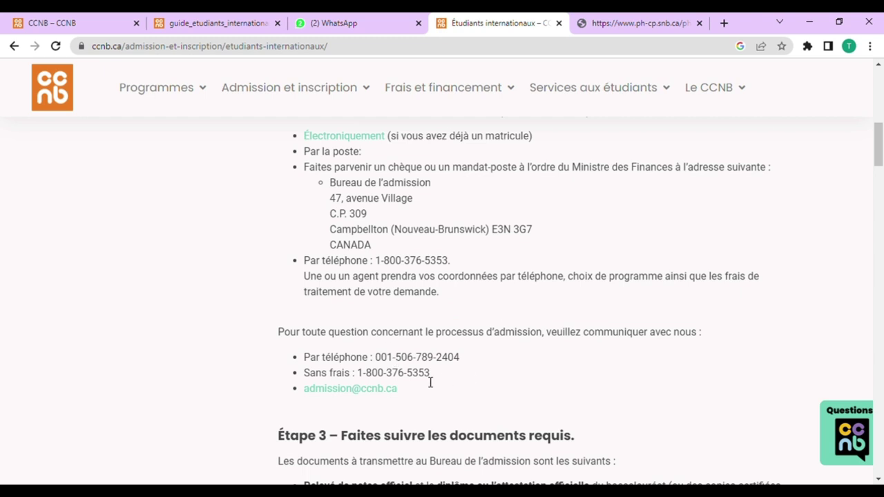
{"action": "scroll", "coordinate": [431, 382], "scroll_direction": "up", "scroll_amount": 2}
{"action": "scroll", "coordinate": [425, 382], "scroll_direction": "down", "scroll_amount": 2}
{"action": "scroll", "coordinate": [434, 380], "scroll_direction": "up", "scroll_amount": 1}
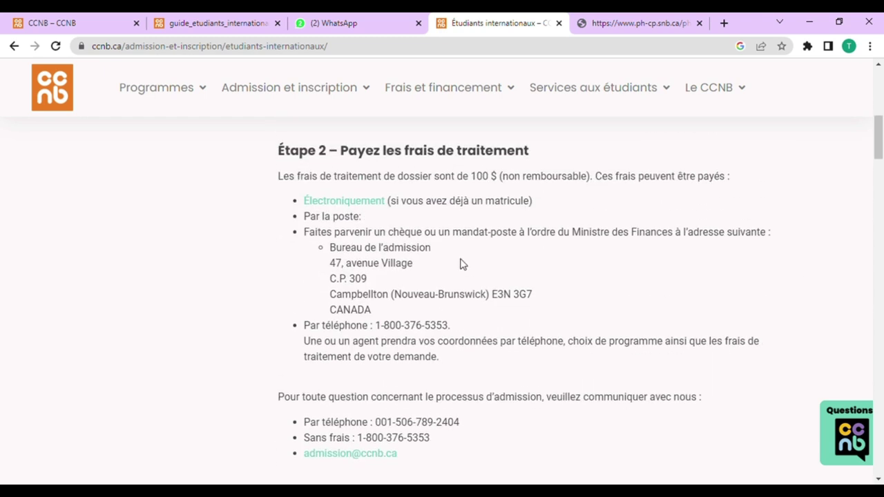
{"action": "scroll", "coordinate": [463, 265], "scroll_direction": "up", "scroll_amount": 2}
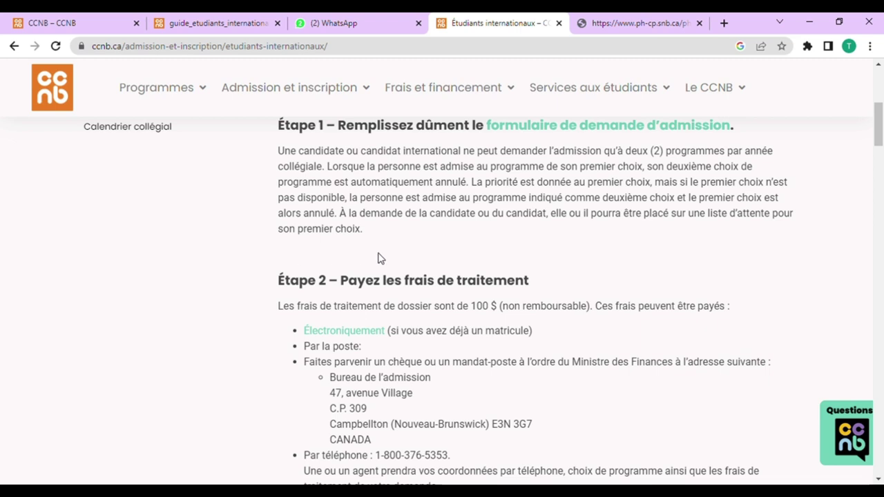
{"action": "scroll", "coordinate": [414, 339], "scroll_direction": "down", "scroll_amount": 1}
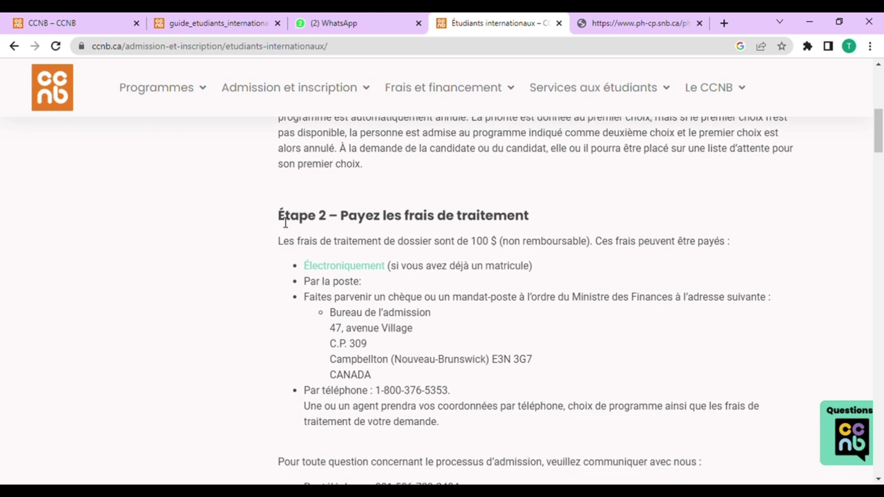
{"action": "left_click_drag", "start_coordinate": [280, 221], "coordinate": [545, 224]}
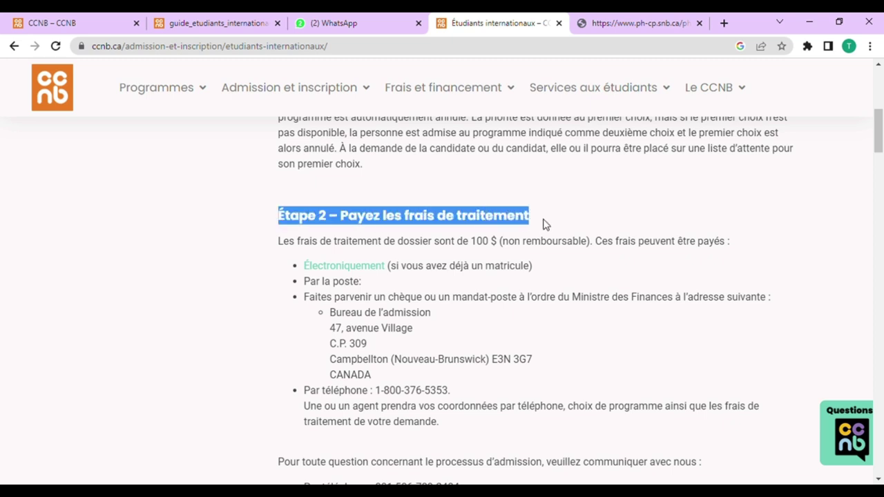
{"action": "left_click", "coordinate": [553, 222]}
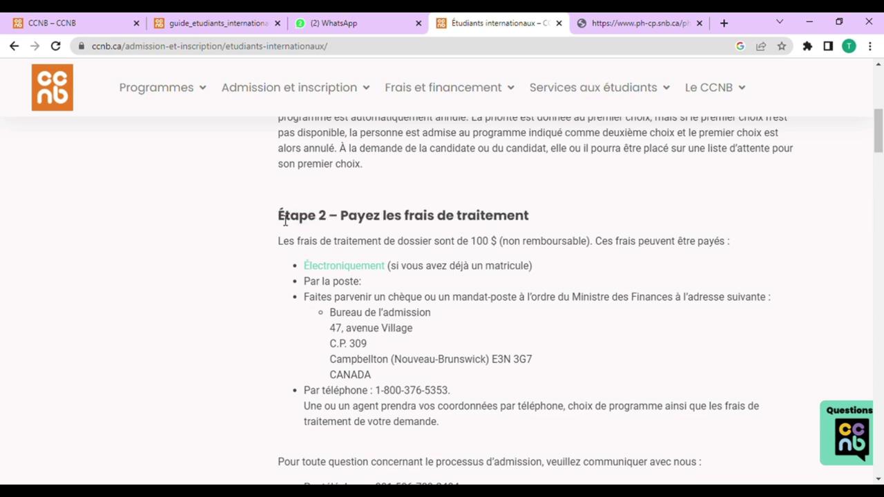
{"action": "left_click_drag", "start_coordinate": [284, 219], "coordinate": [565, 210]}
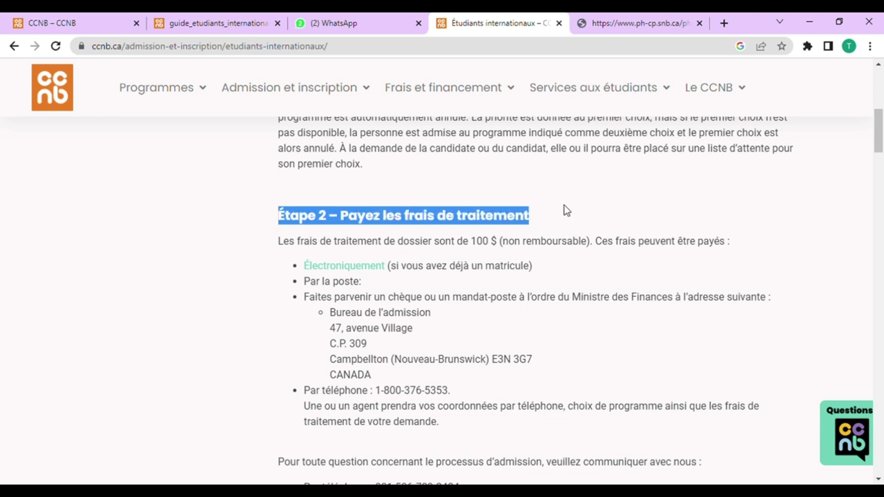
{"action": "left_click", "coordinate": [557, 218]}
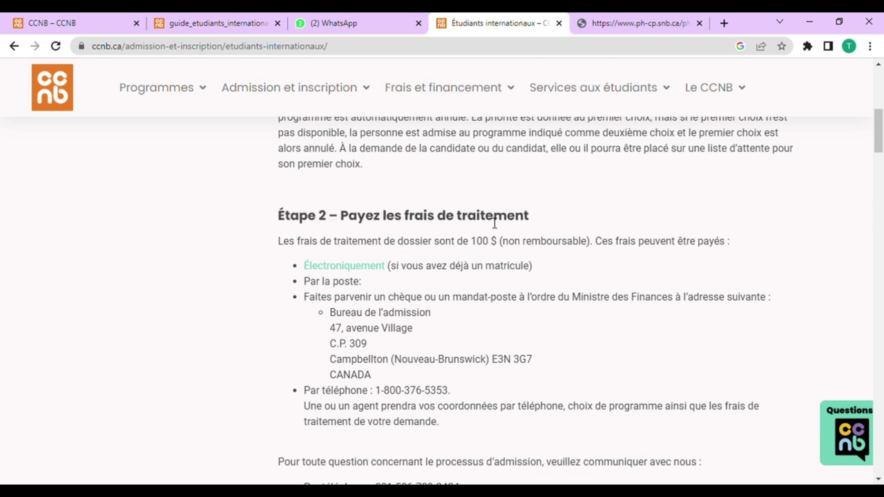
{"action": "left_click_drag", "start_coordinate": [277, 216], "coordinate": [552, 221]}
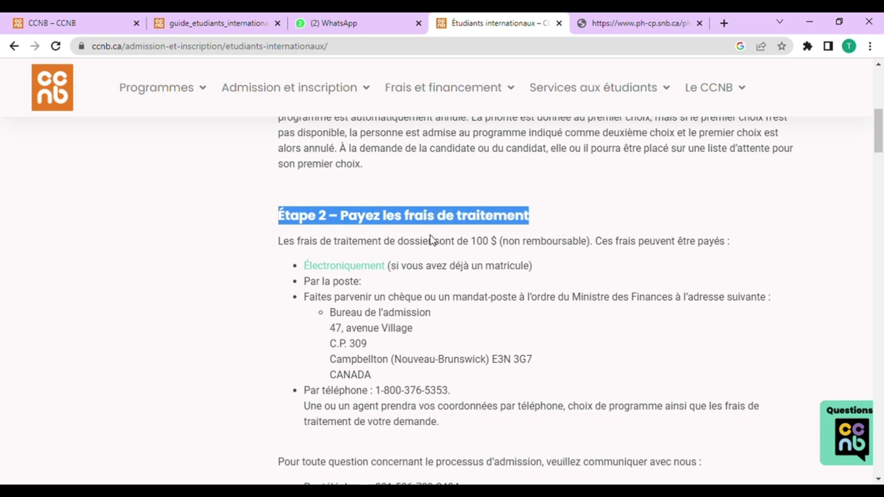
{"action": "scroll", "coordinate": [405, 286], "scroll_direction": "down", "scroll_amount": 2}
{"action": "scroll", "coordinate": [407, 287], "scroll_direction": "up", "scroll_amount": 1}
{"action": "scroll", "coordinate": [407, 286], "scroll_direction": "up", "scroll_amount": 1}
{"action": "scroll", "coordinate": [456, 286], "scroll_direction": "down", "scroll_amount": 2}
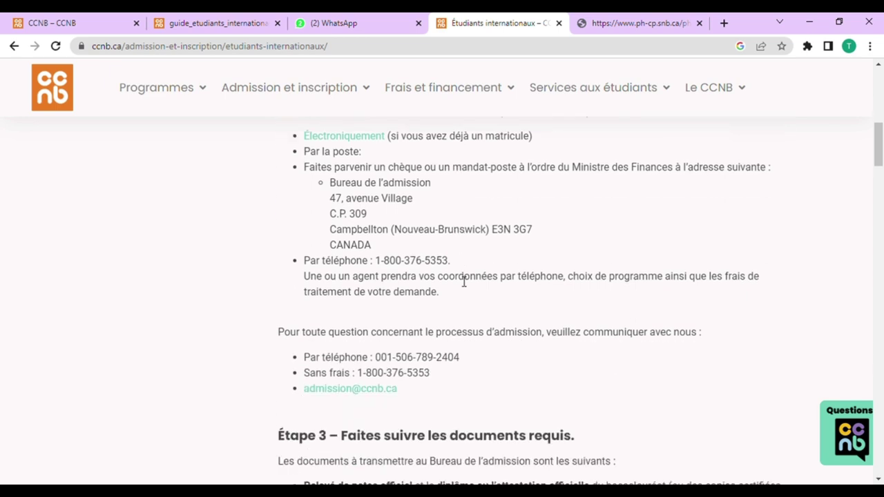
{"action": "scroll", "coordinate": [467, 297], "scroll_direction": "down", "scroll_amount": 2}
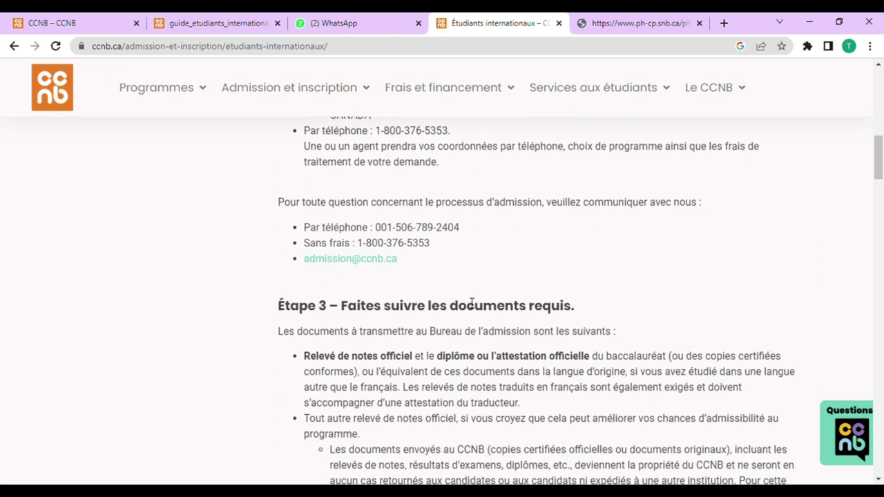
{"action": "scroll", "coordinate": [472, 312], "scroll_direction": "down", "scroll_amount": 8}
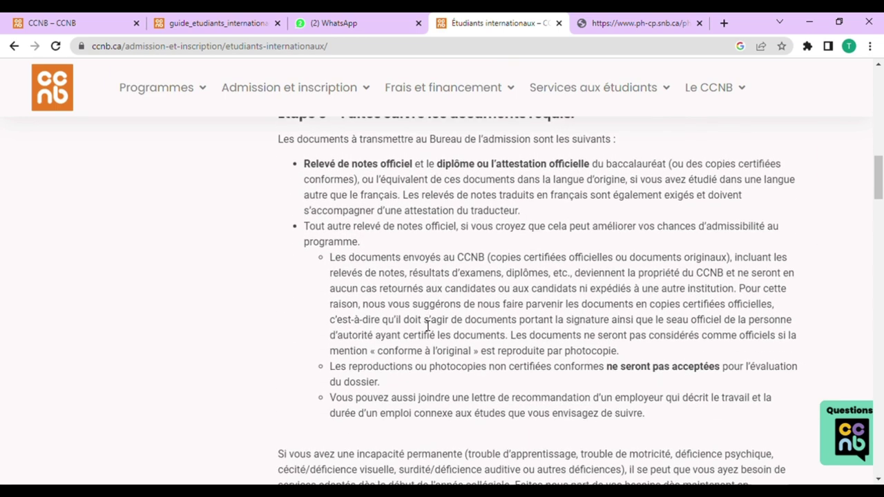
{"action": "scroll", "coordinate": [429, 336], "scroll_direction": "down", "scroll_amount": 6}
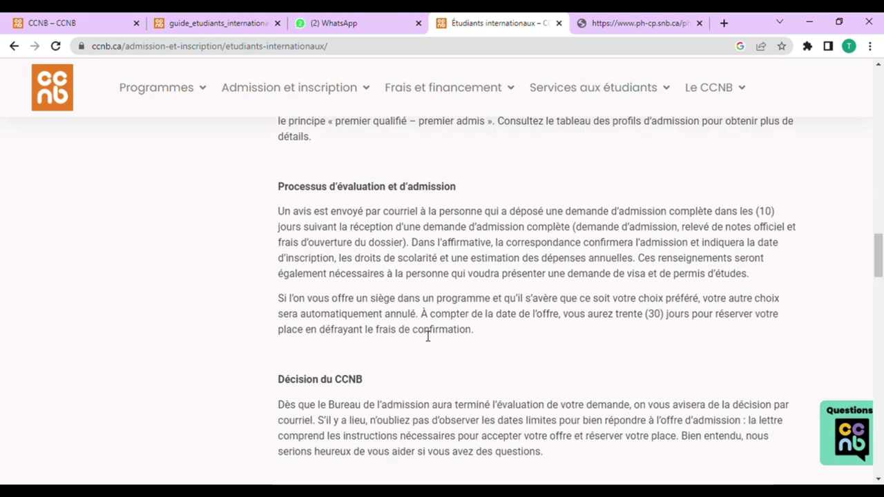